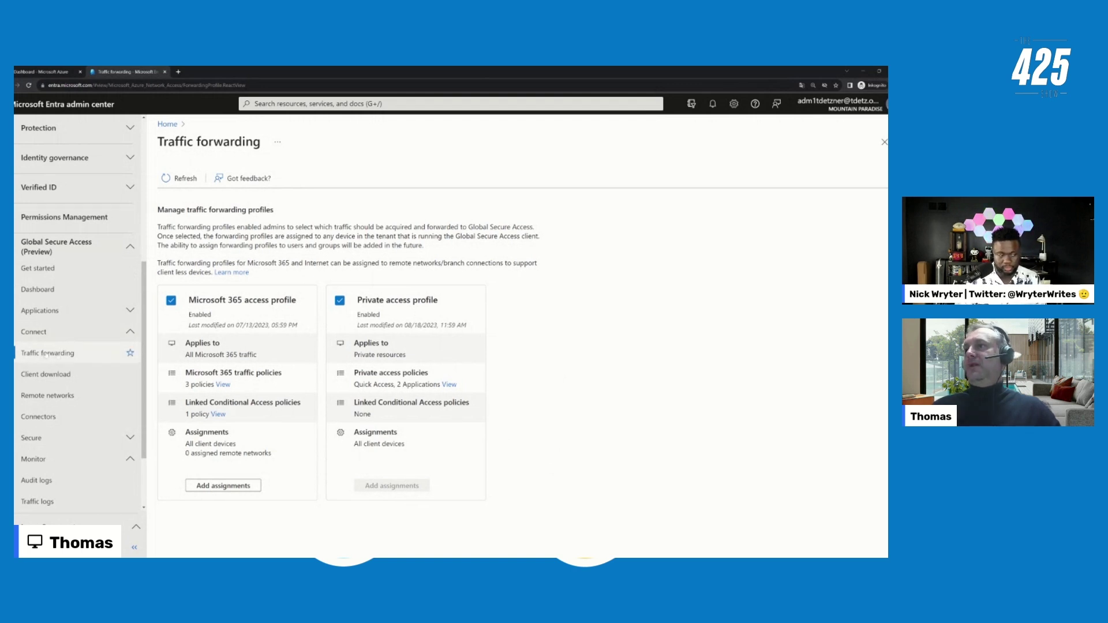
View the Microsoft 365 profile's traffic policies from Traffic forwarding, expand the Exchange Online rules to inspect their destinations, and close the policies.
click(47, 353)
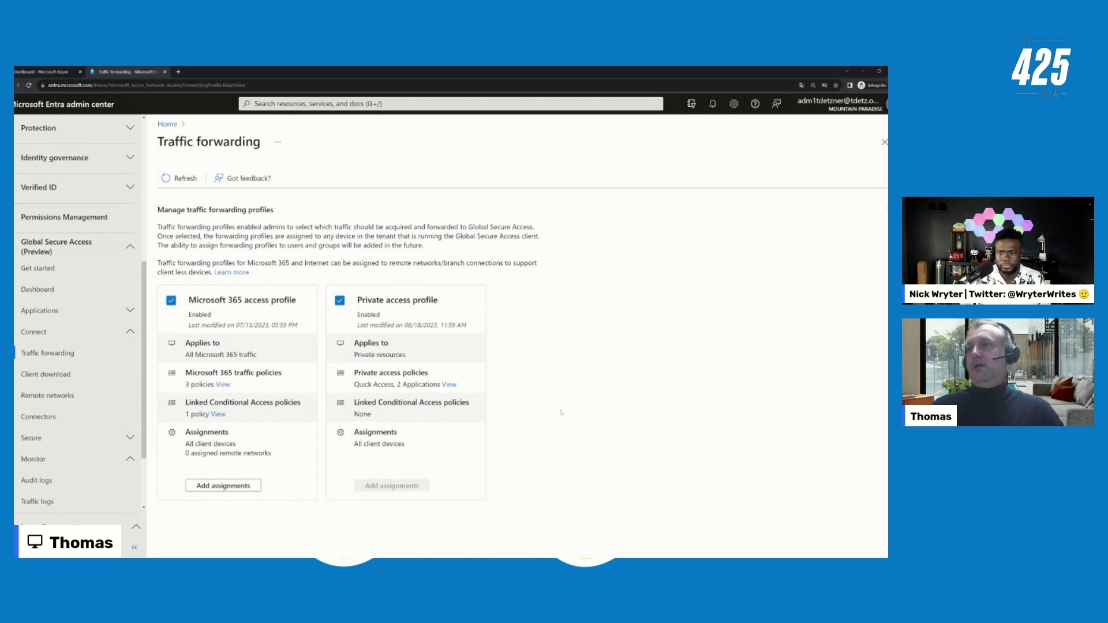
click(224, 385)
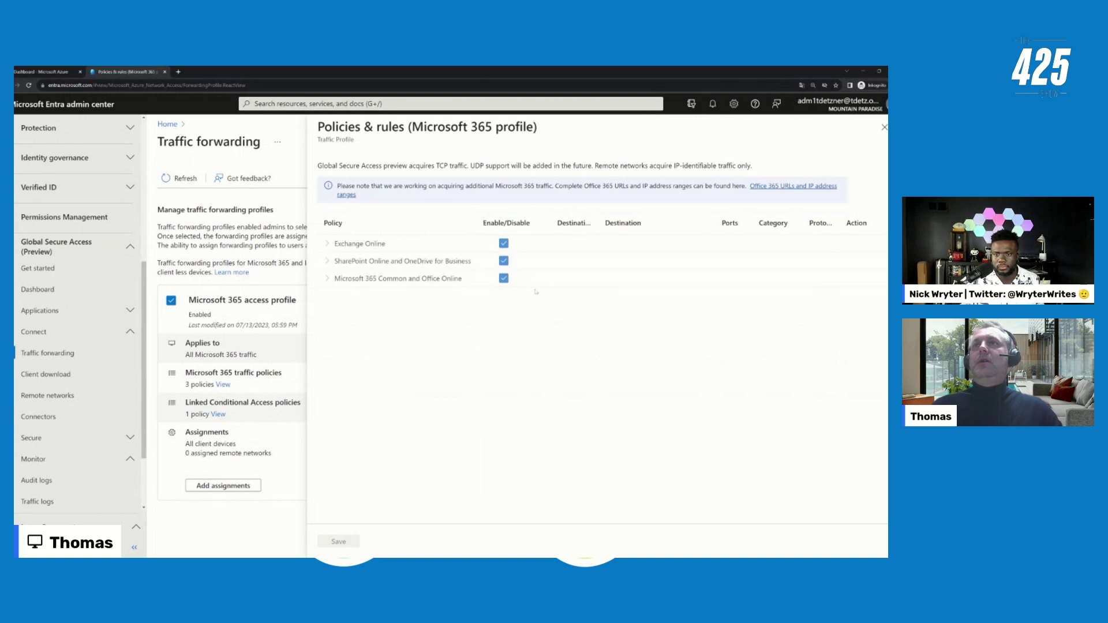
click(327, 245)
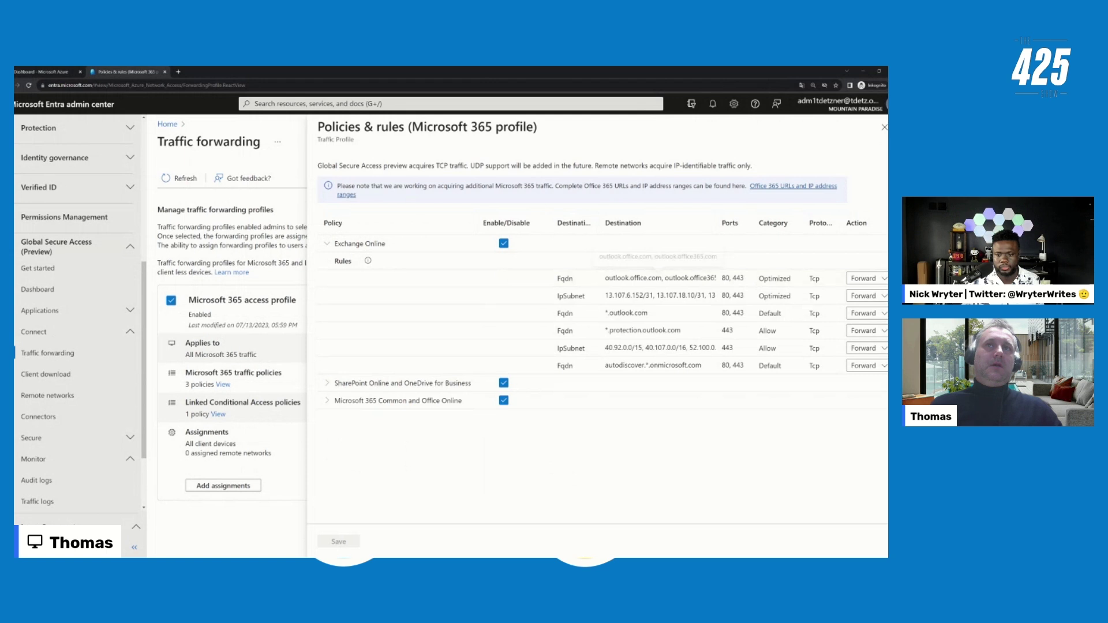
drag(665, 278, 748, 282)
click(658, 279)
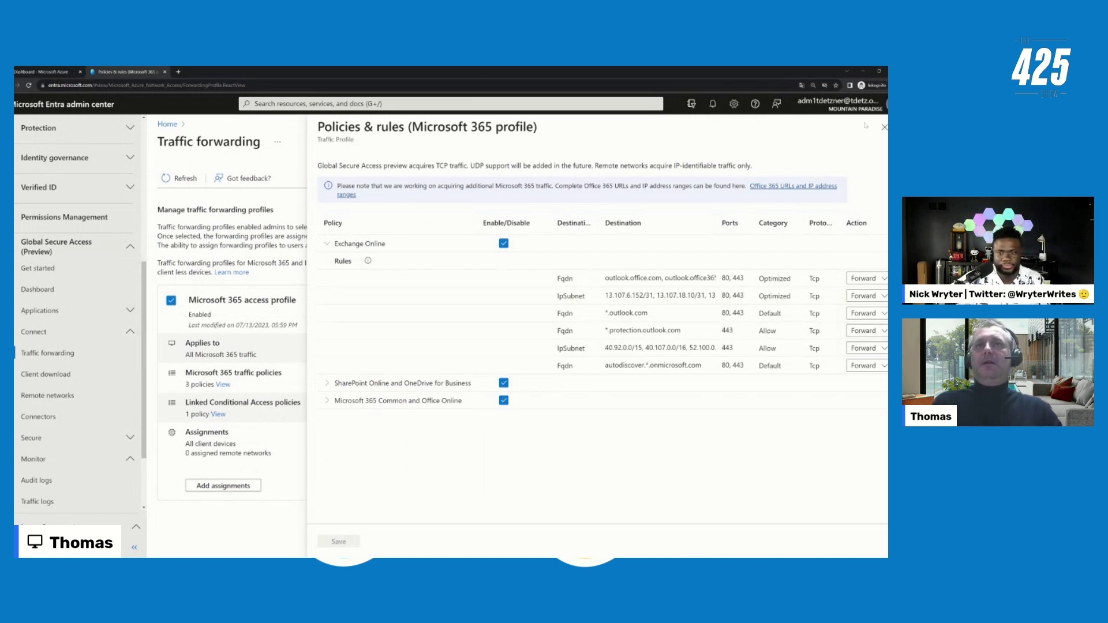
click(882, 127)
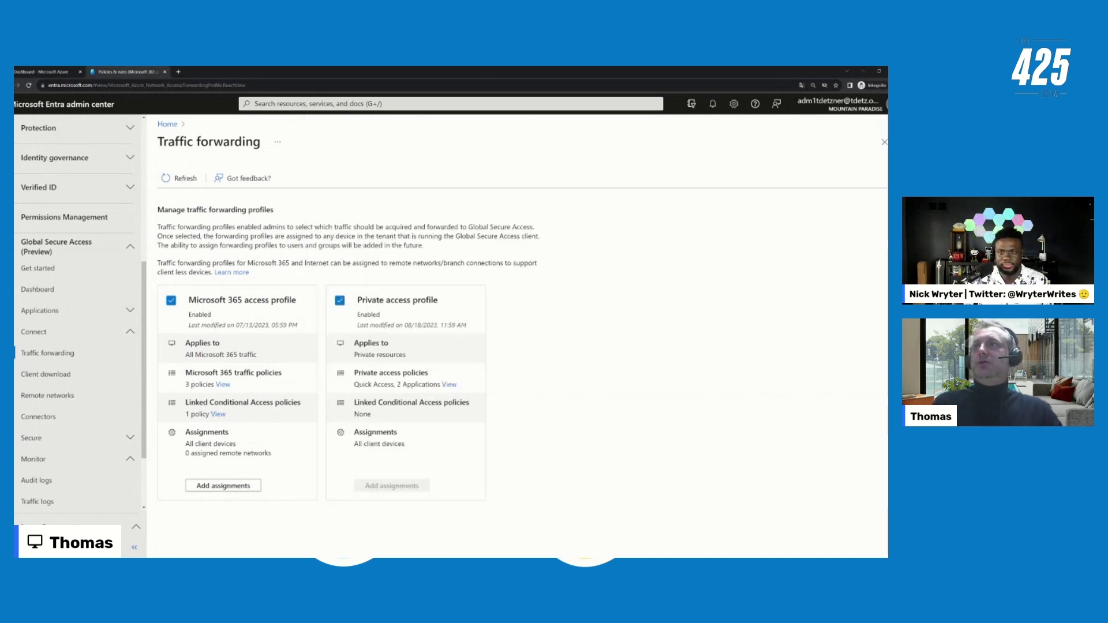
Open the SMB-Test-HomeDC01 application from the private access policies and view its network access properties.
click(449, 384)
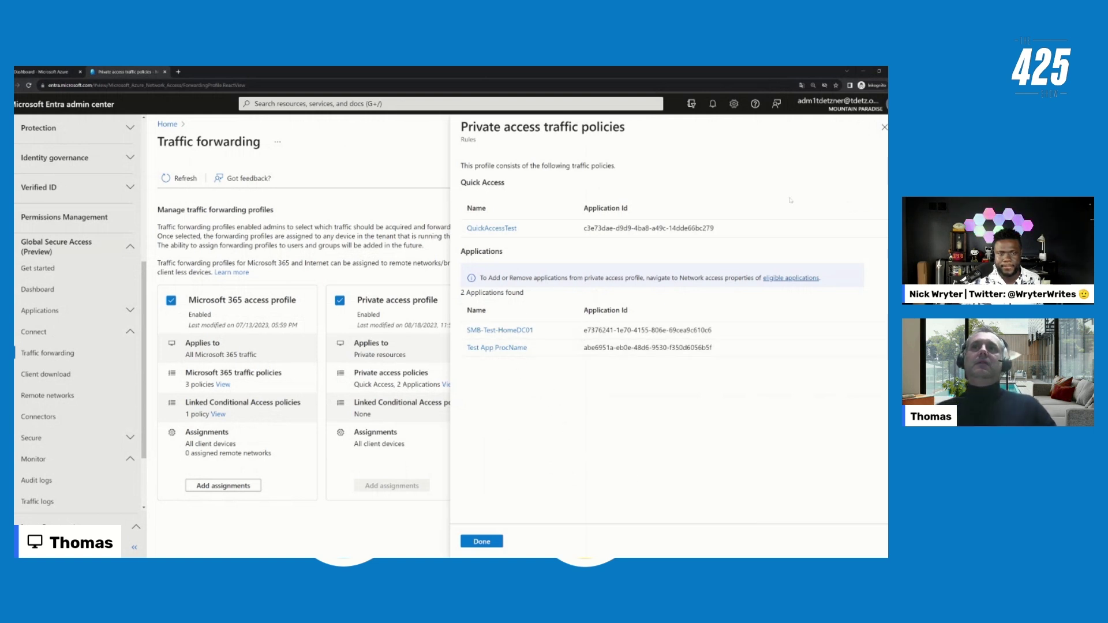
click(500, 330)
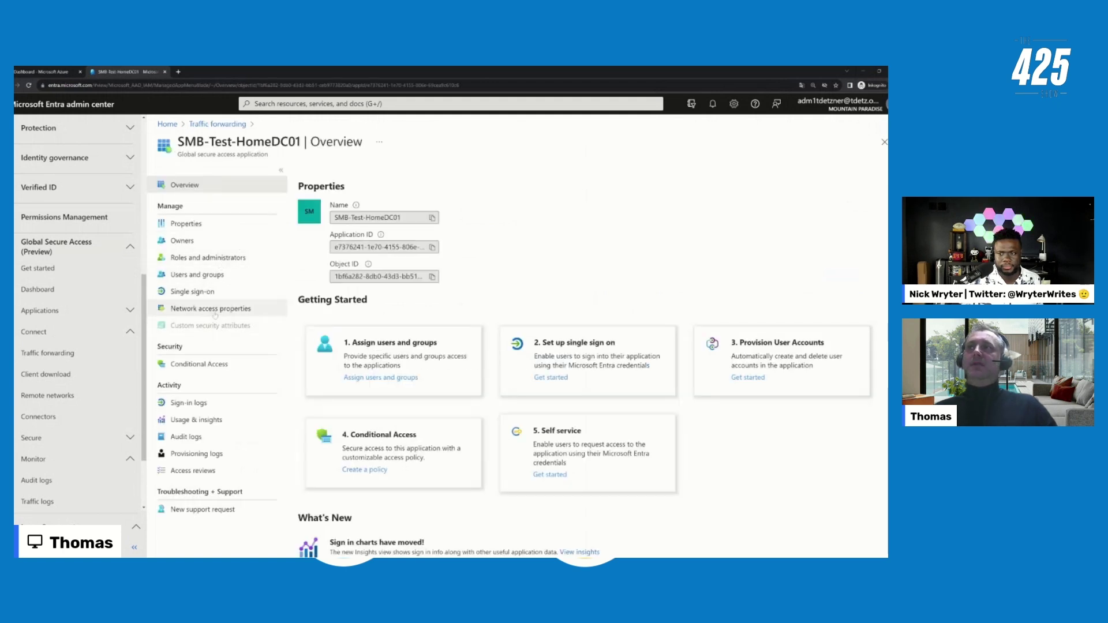
click(213, 312)
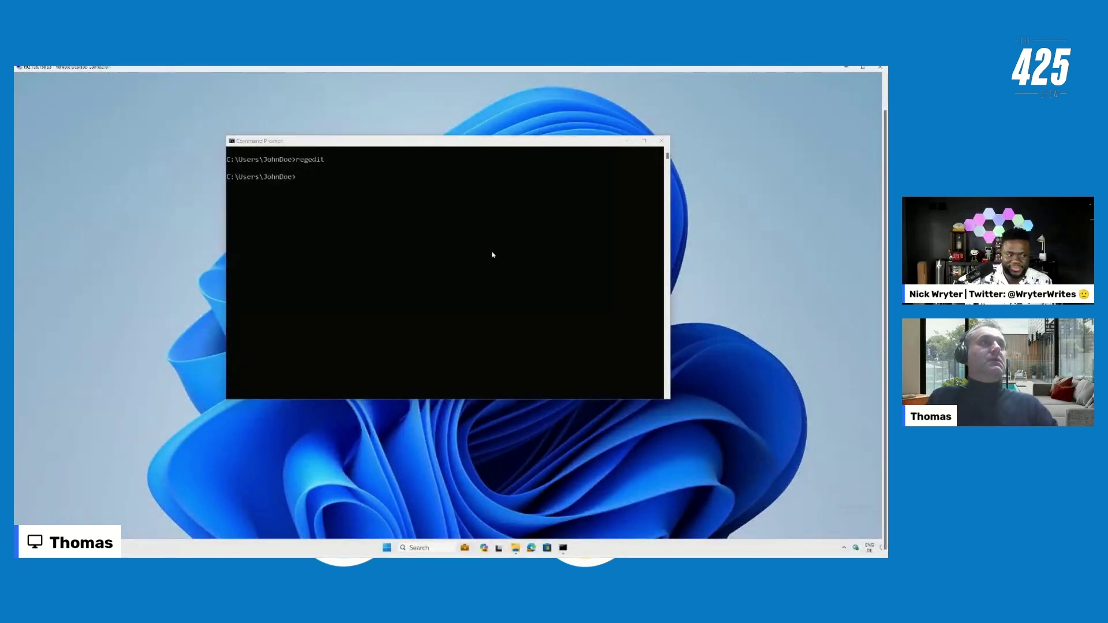
In the remote session, start Registry Editor with elevation approved, inspect the Global Secure Access Client's ForwardingProfile value, and close it without changes.
click(443, 286)
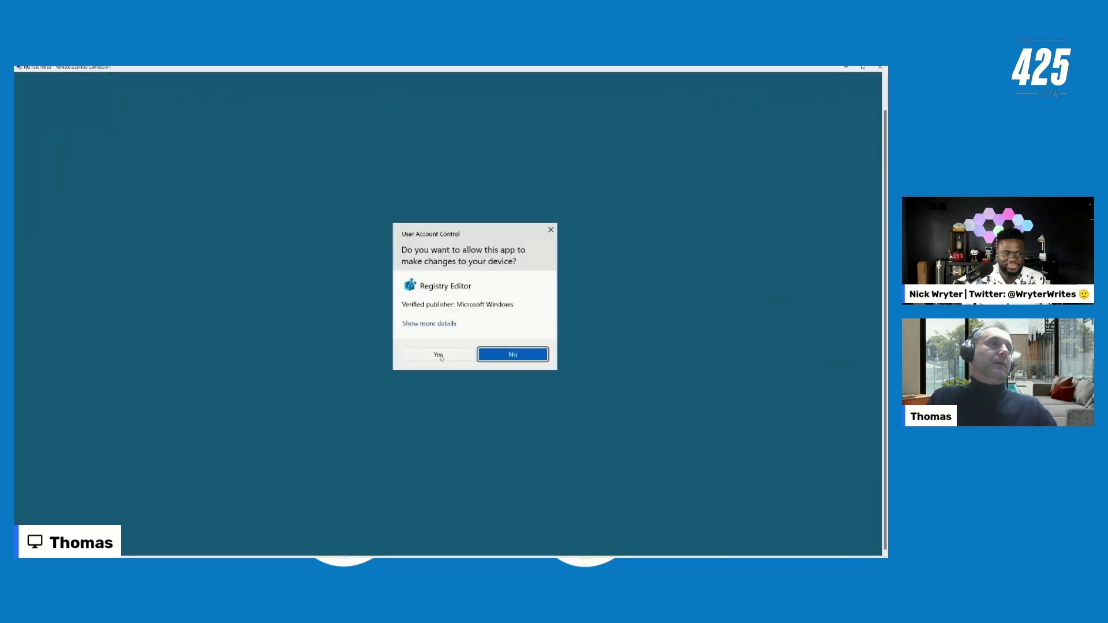
click(439, 356)
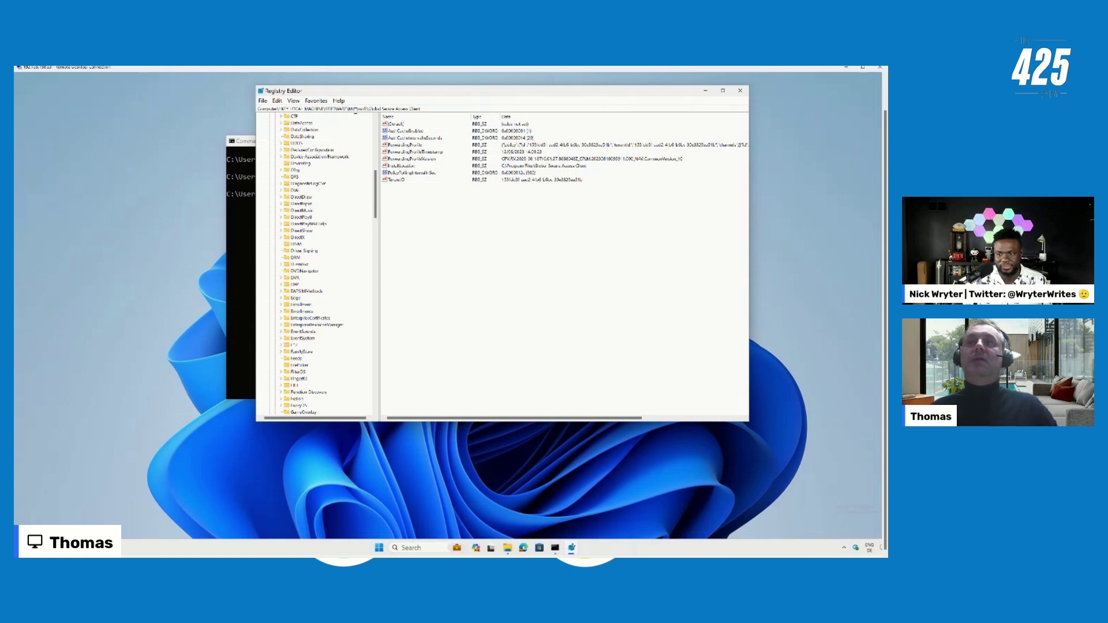
click(397, 144)
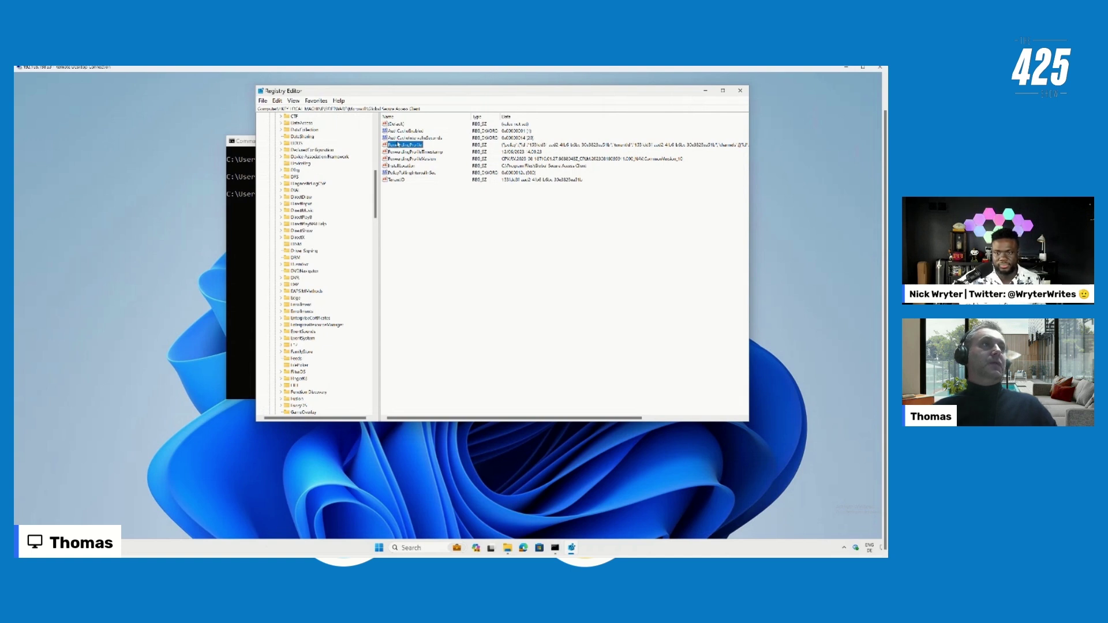
double_click(397, 145)
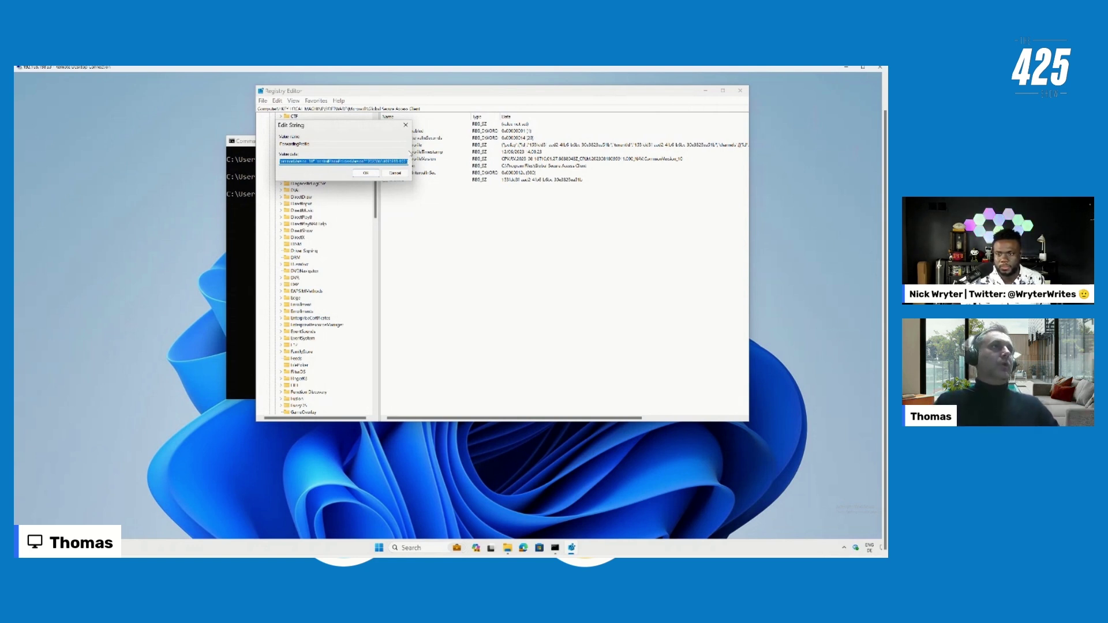
click(397, 173)
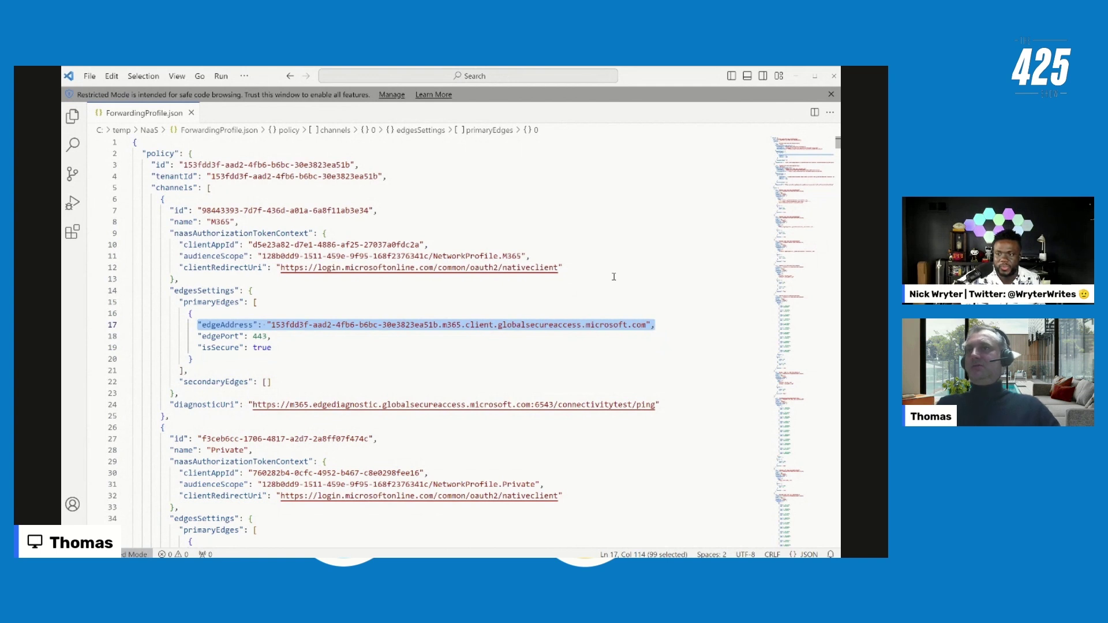
In ForwardingProfile.json in Visual Studio Code, highlight the tenantId line, the M365 channel's name, and its edgeAddress value.
click(648, 200)
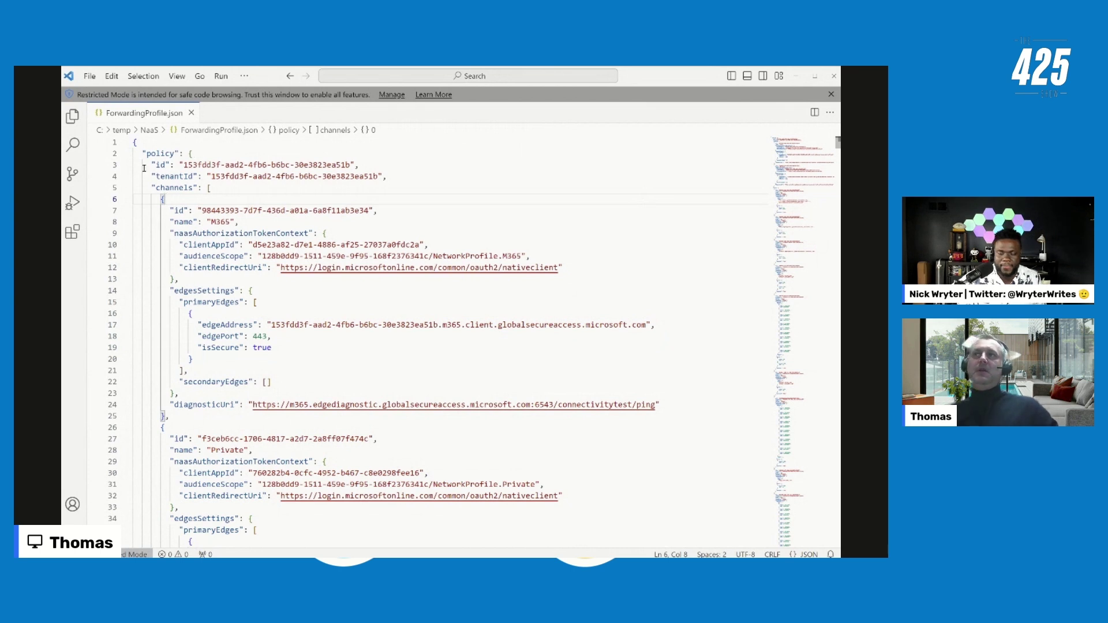
drag(153, 175, 312, 189)
drag(411, 170, 408, 178)
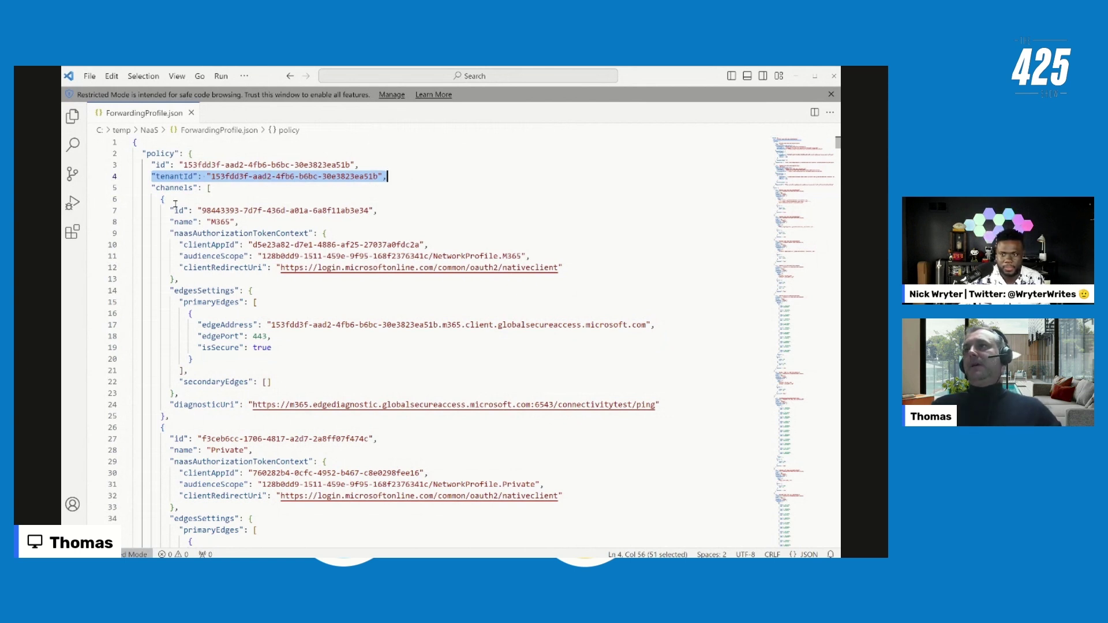
drag(170, 222, 258, 224)
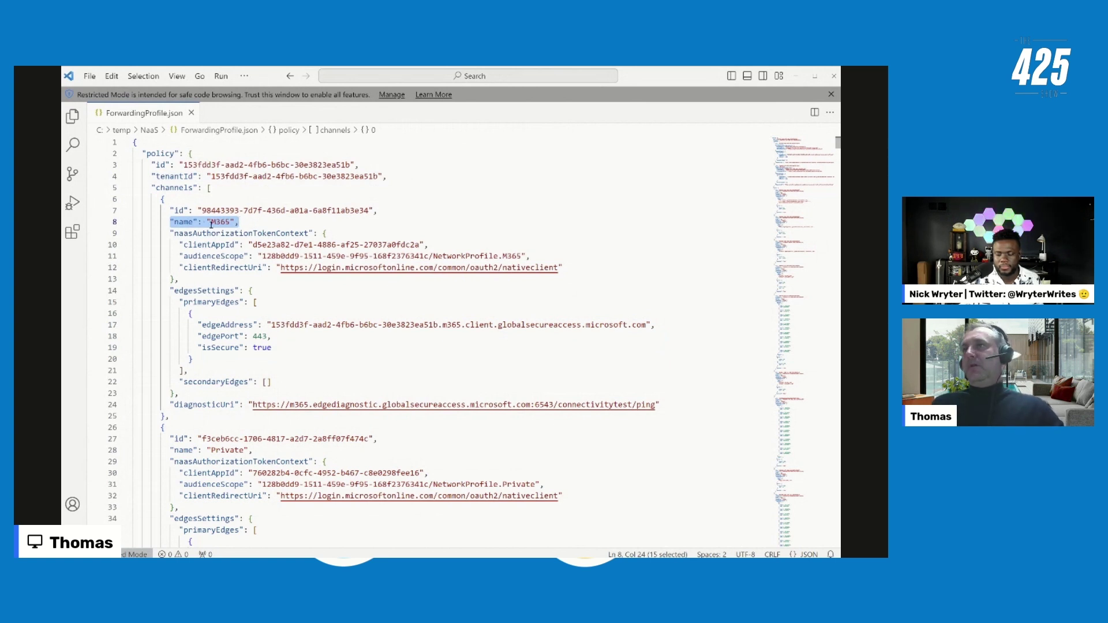
click(195, 300)
click(211, 325)
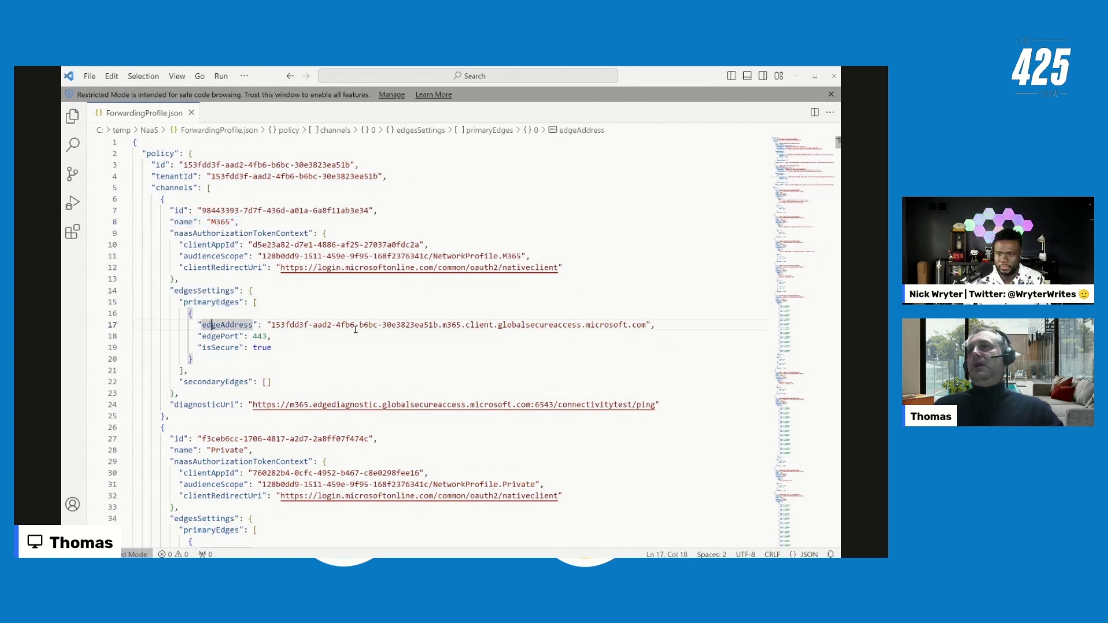
drag(271, 325, 648, 326)
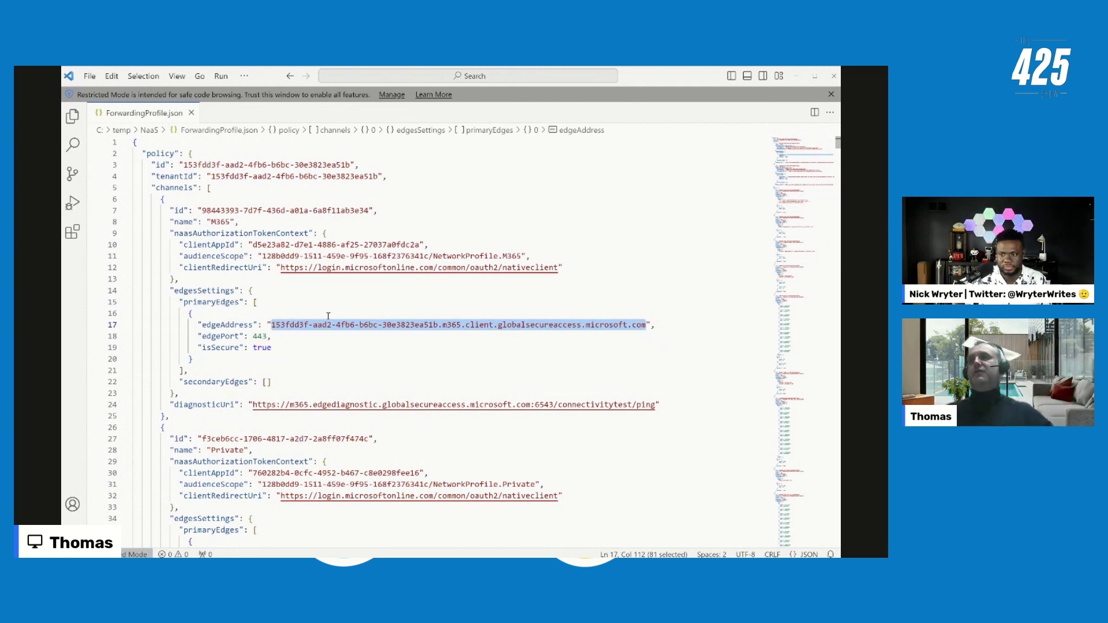
Locate the Private channel in ForwardingProfile.json and highlight its edgeAddress value.
scroll(343, 333, down, 2)
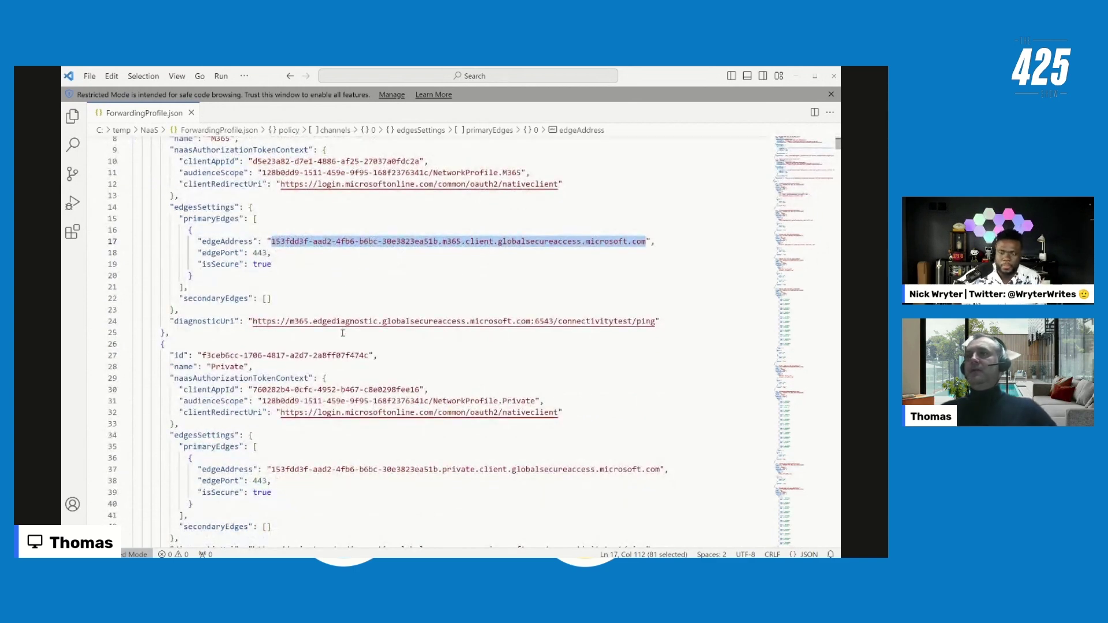
click(216, 365)
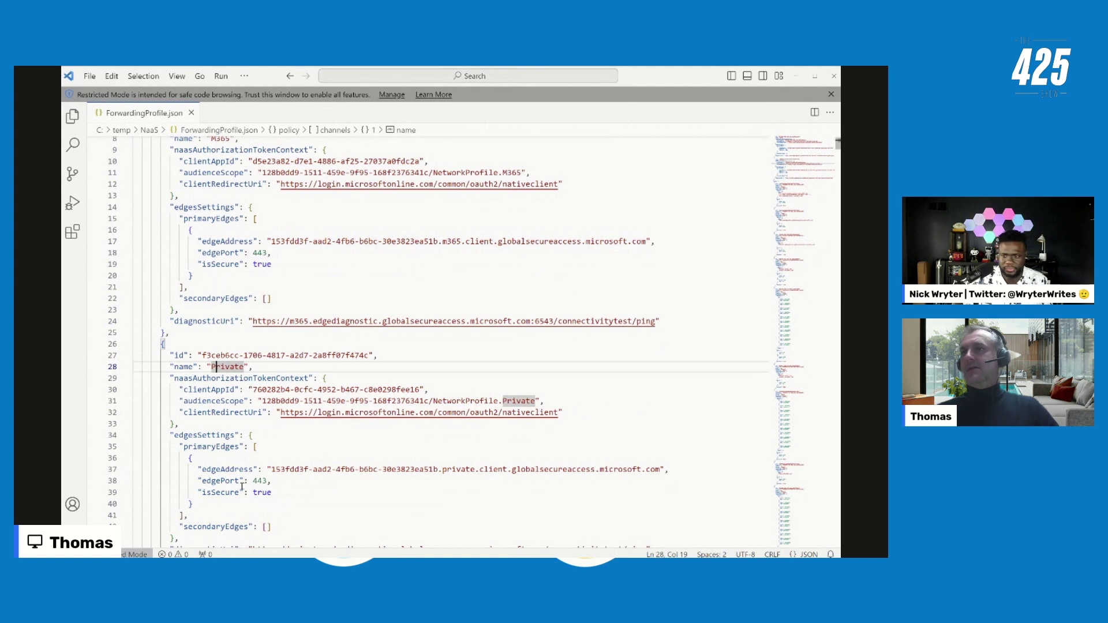
drag(271, 470, 688, 469)
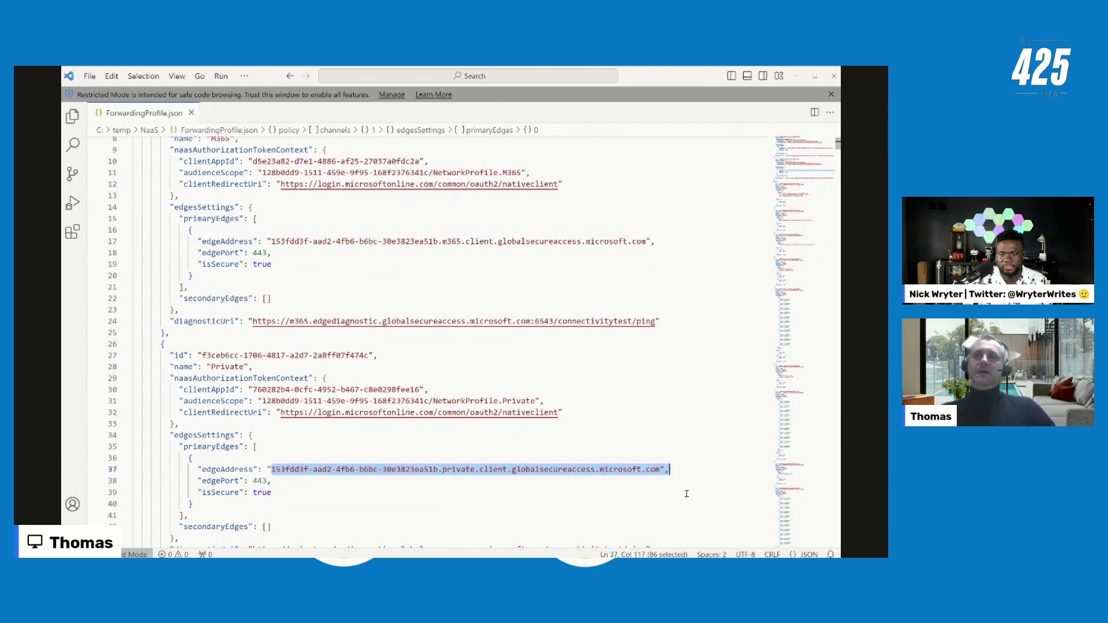
click(686, 493)
scroll(687, 494, down, 1)
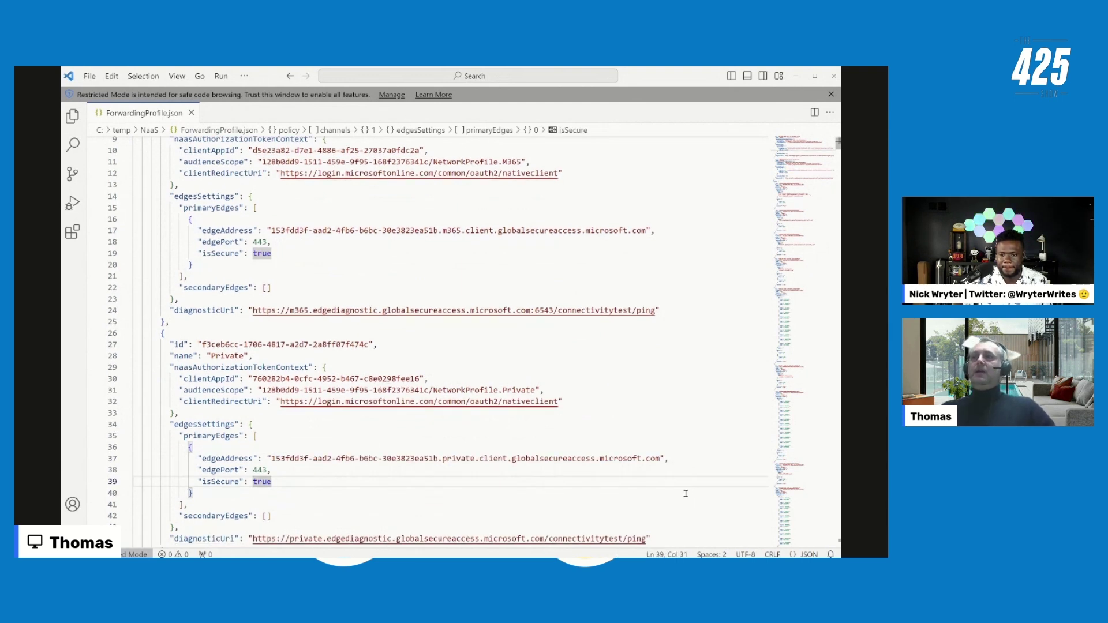
Go to the rules section and highlight the ips and fqdns entries in the first Bypass rule's matching criteria.
scroll(686, 494, down, 5)
scroll(686, 494, down, 2)
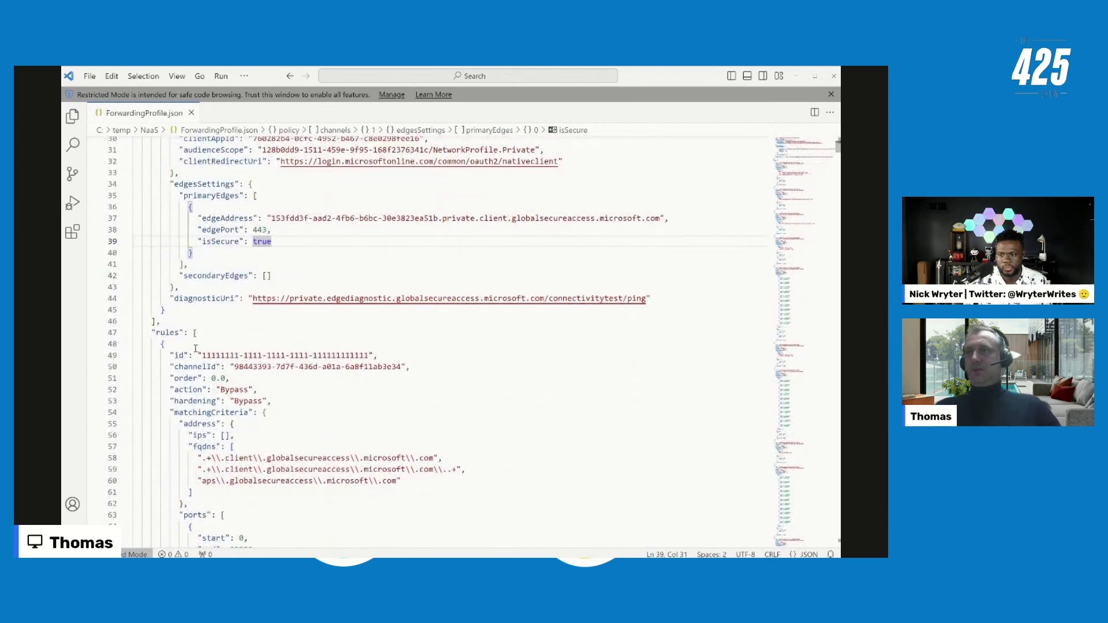
scroll(196, 348, down, 3)
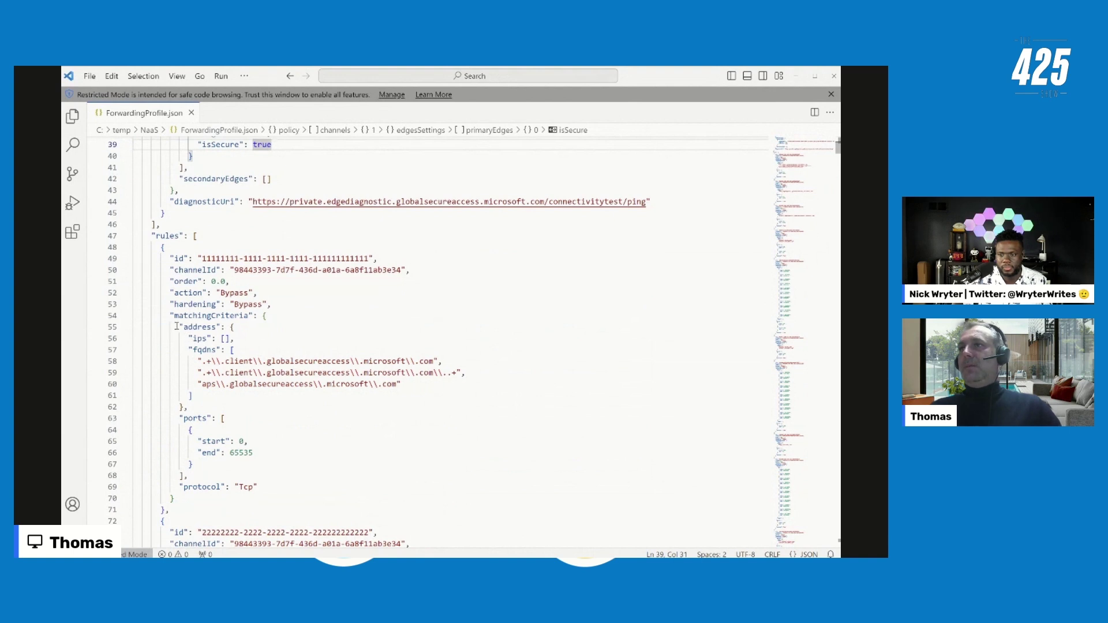
drag(179, 340, 255, 340)
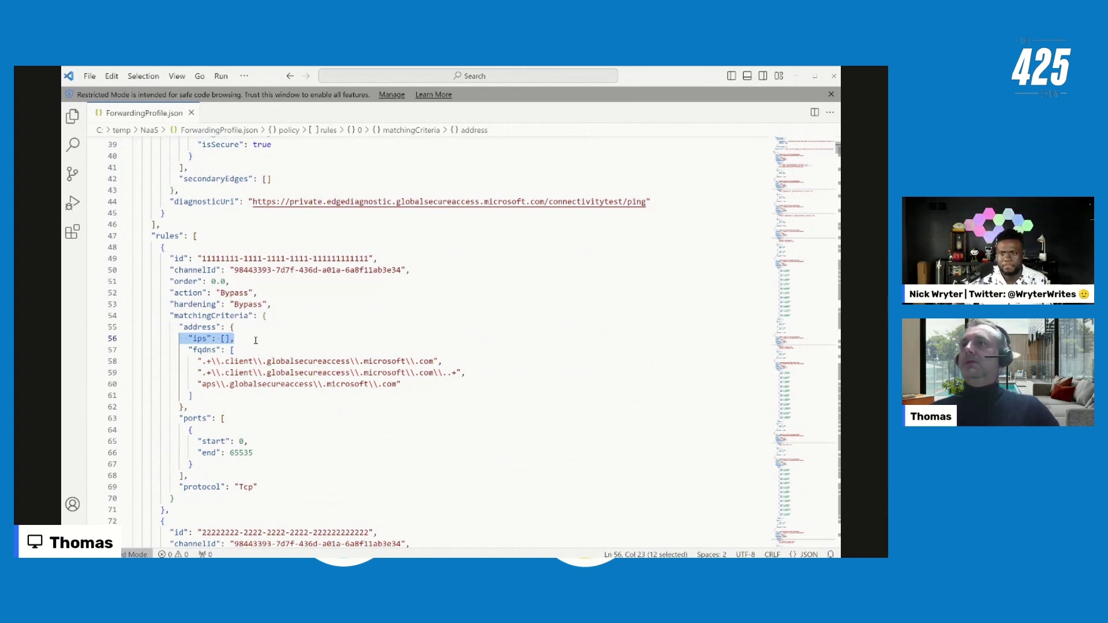
drag(193, 350, 266, 351)
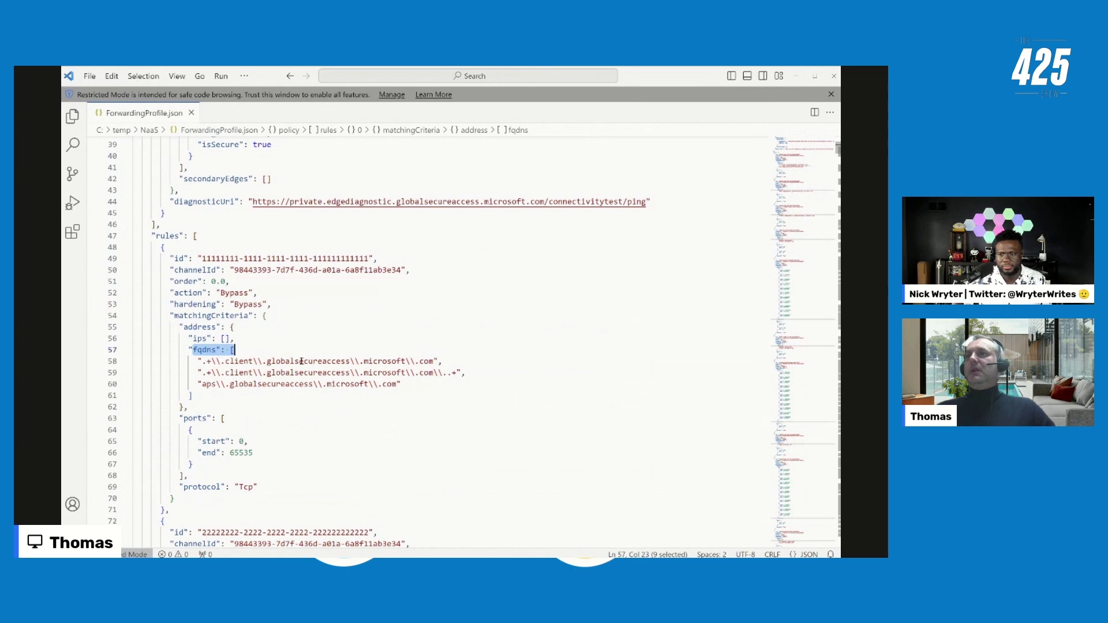
Find the Tunnel rule with order 4.0 and highlight the start and end values of its first IP range.
scroll(411, 377, down, 11)
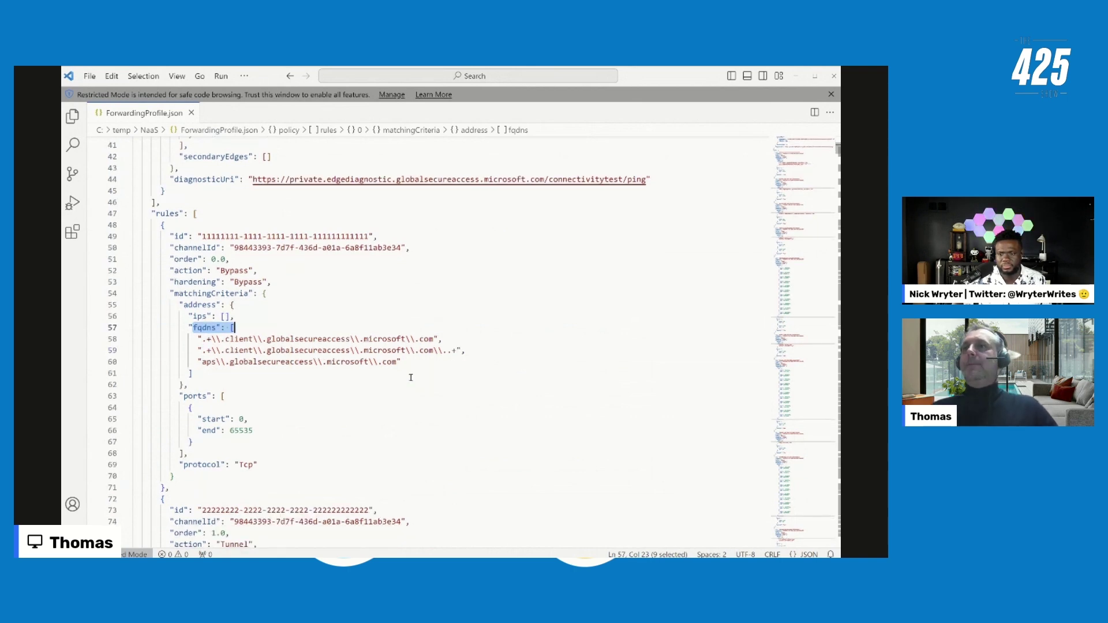
scroll(411, 377, down, 13)
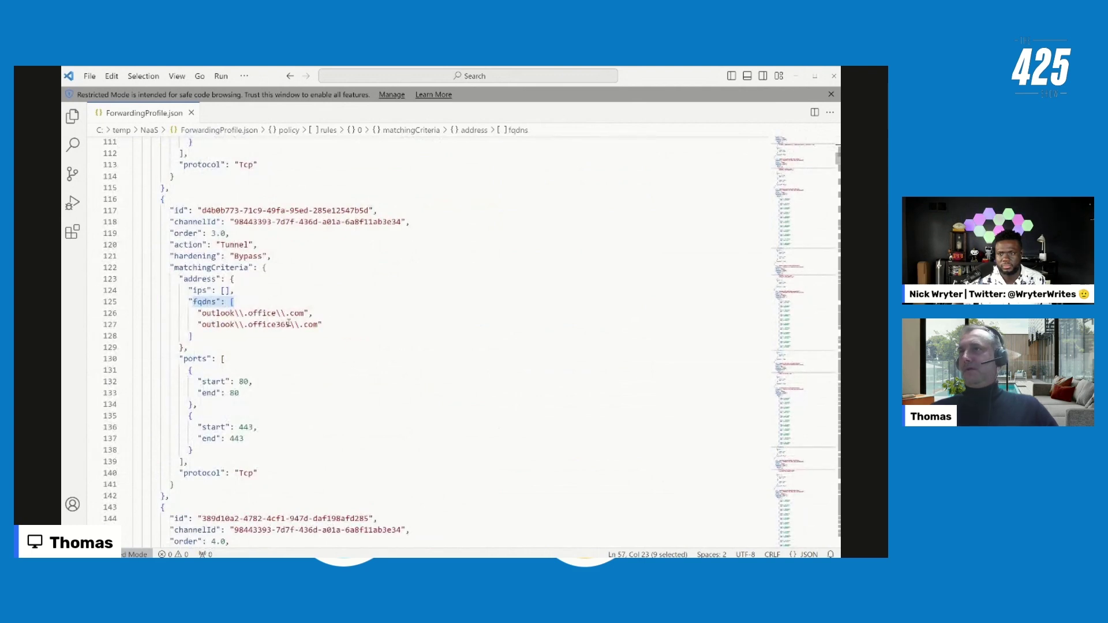
scroll(323, 334, down, 9)
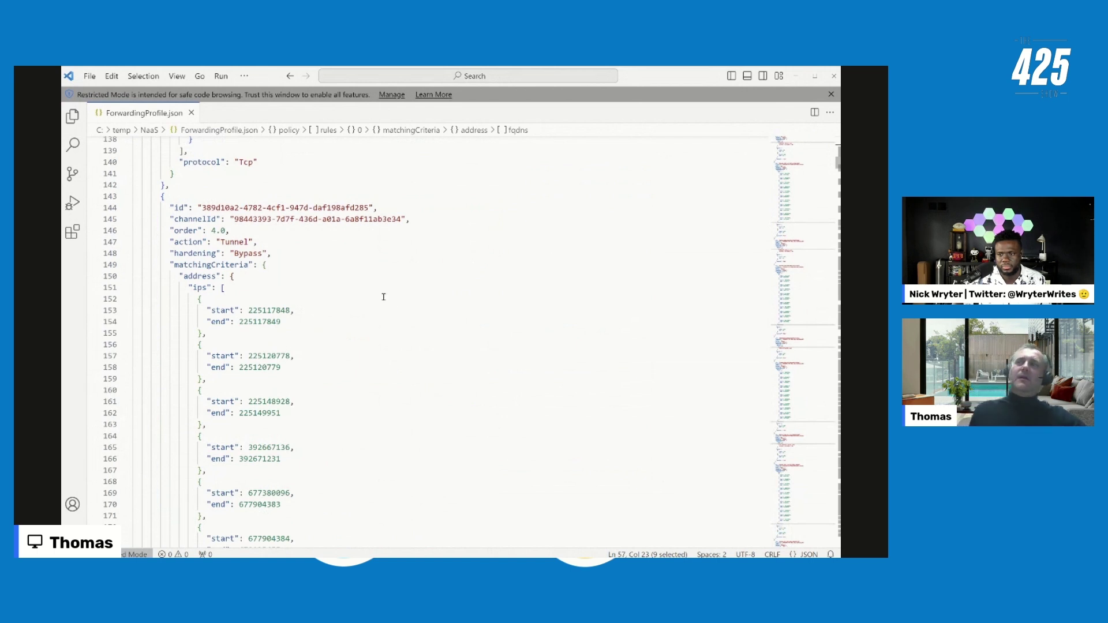
double_click(285, 311)
key(ctrl+c)
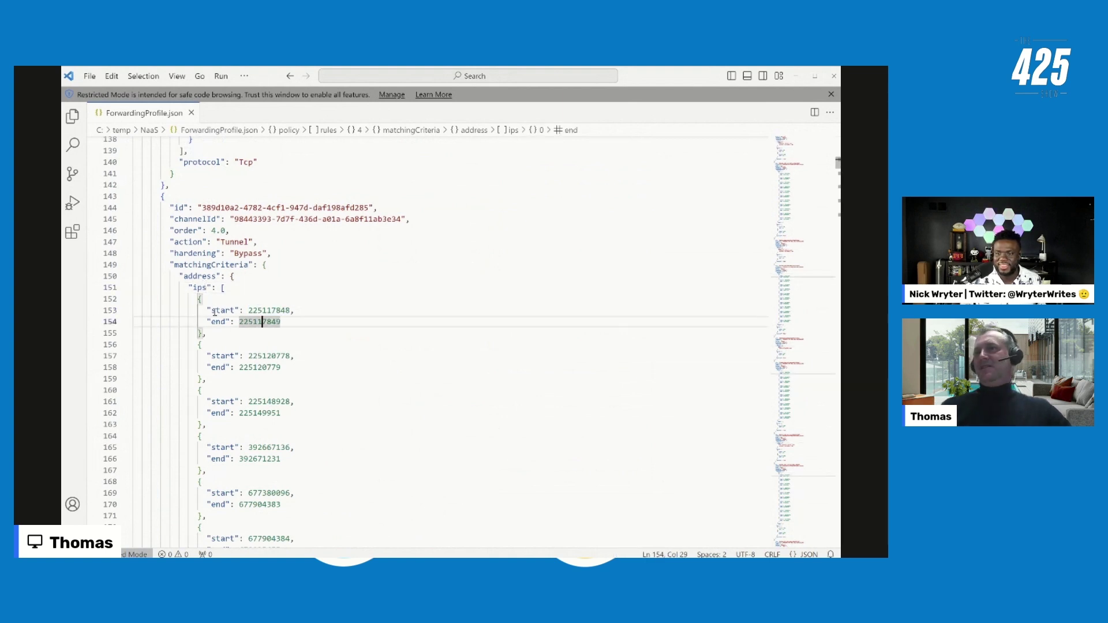
drag(207, 310, 320, 320)
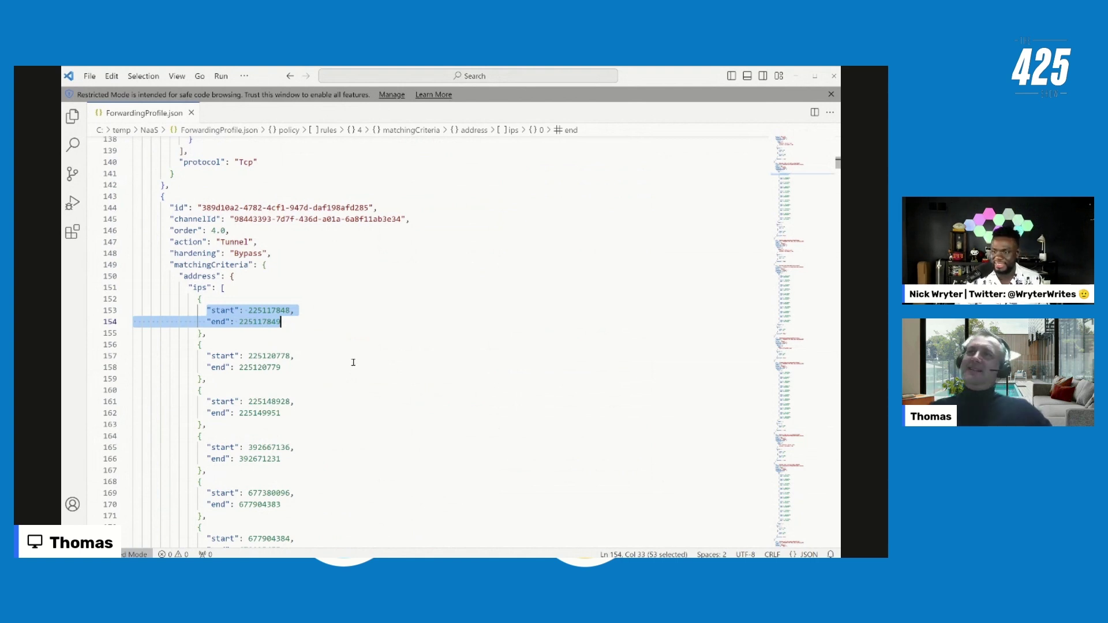
Copy the first IP range's start value, 225117848, and ping it in Command Prompt to resolve its dotted address.
double_click(271, 311)
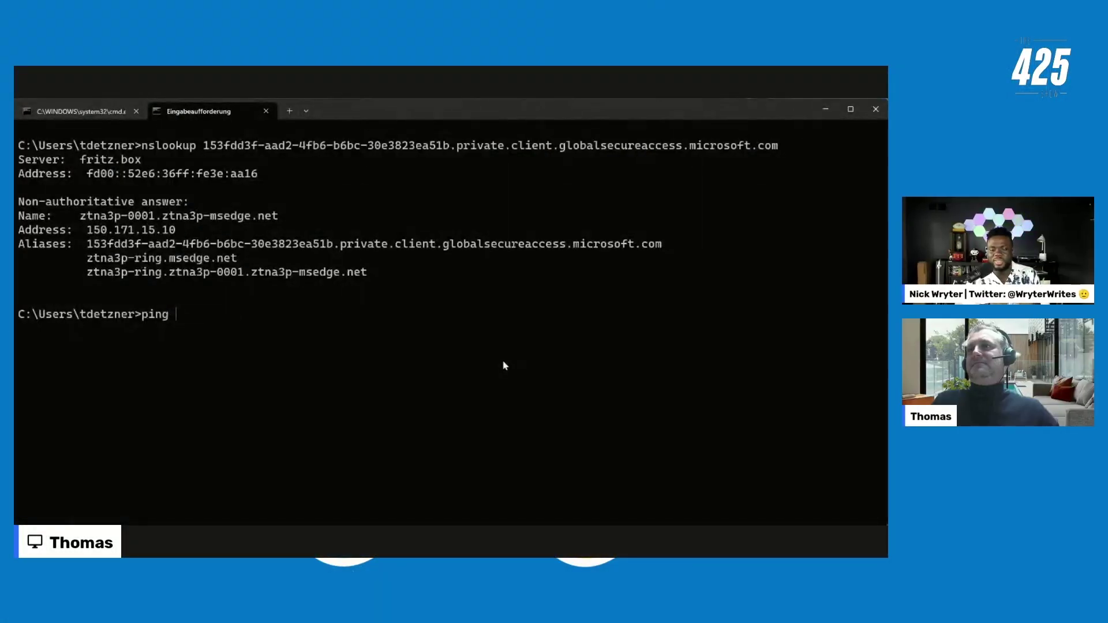
key(ctrl+v)
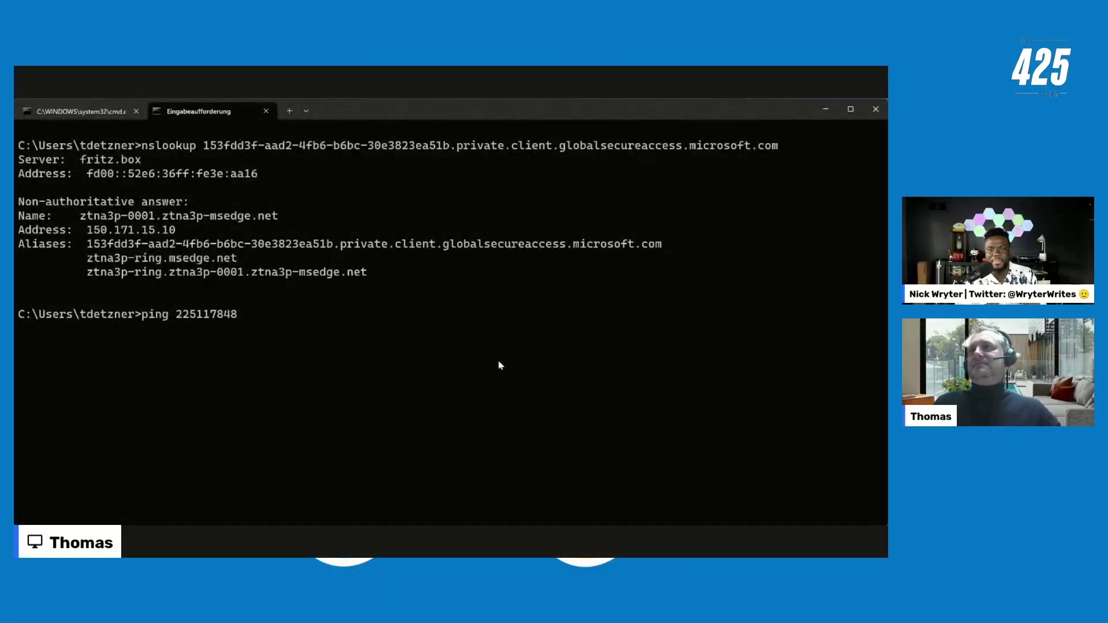
key(Return)
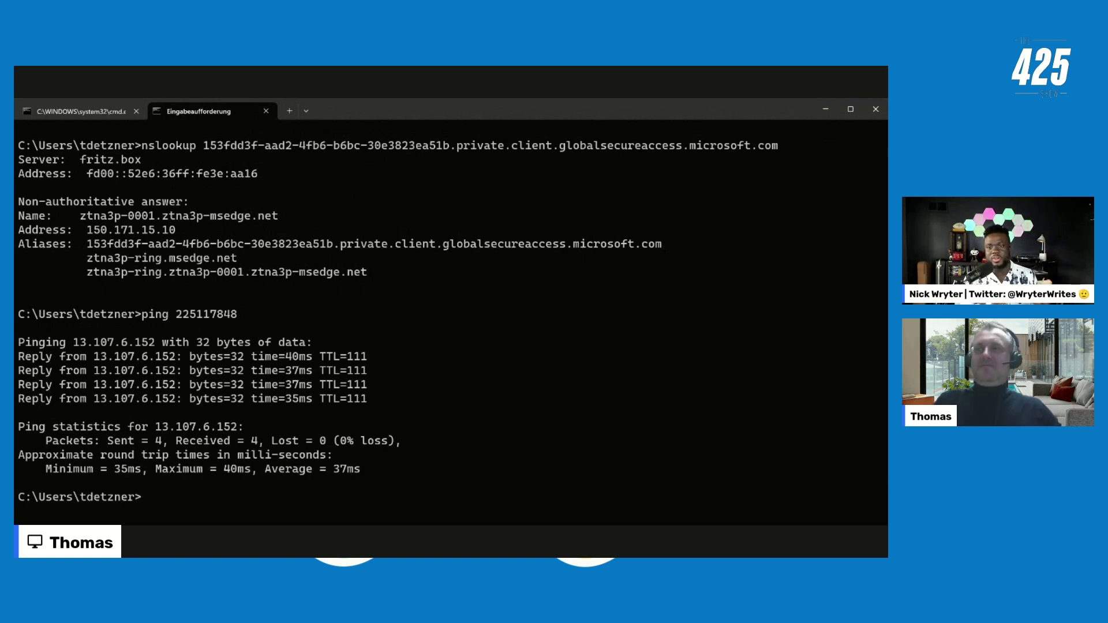
Ping the first IP range's end value, 225117849, to resolve its dotted address and compare it with the start value's.
text(p)
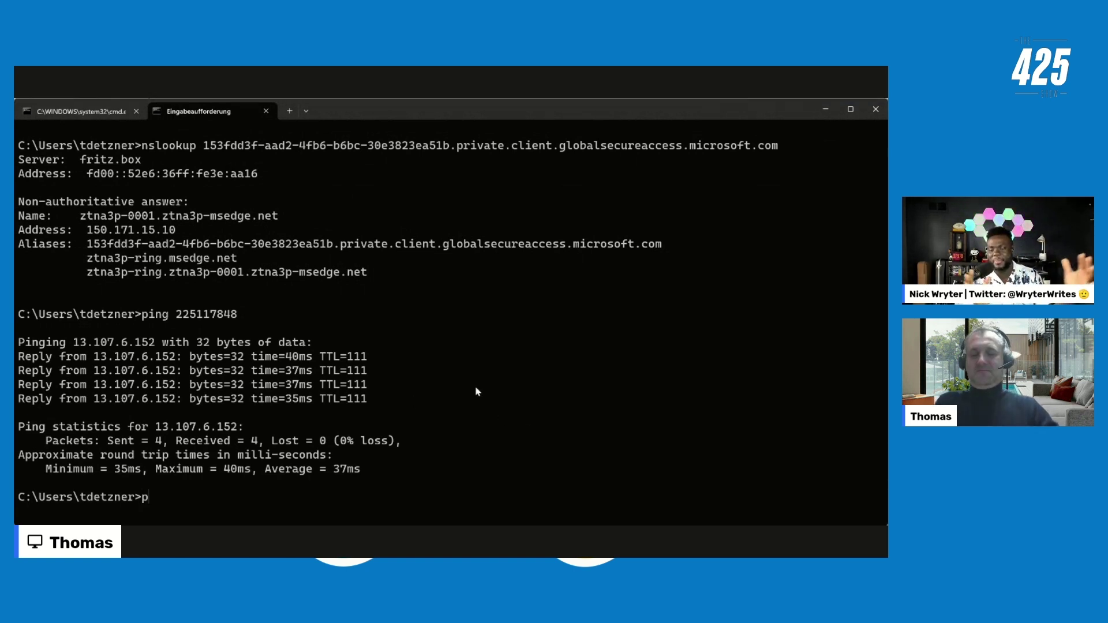
text(ing 225117849)
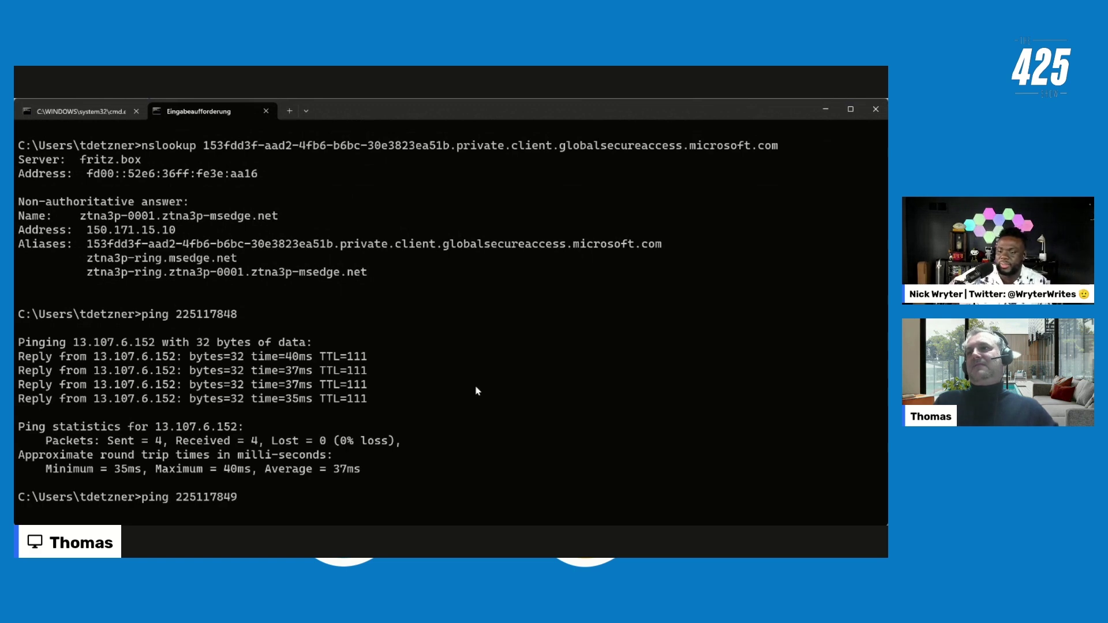
key(Return)
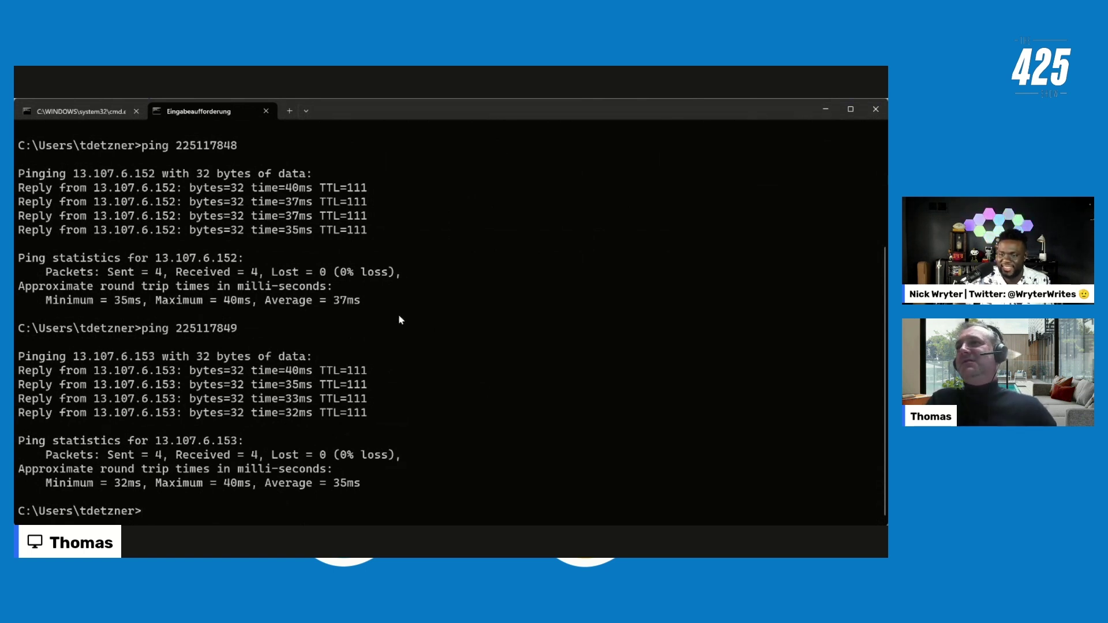
scroll(303, 349, up, 2)
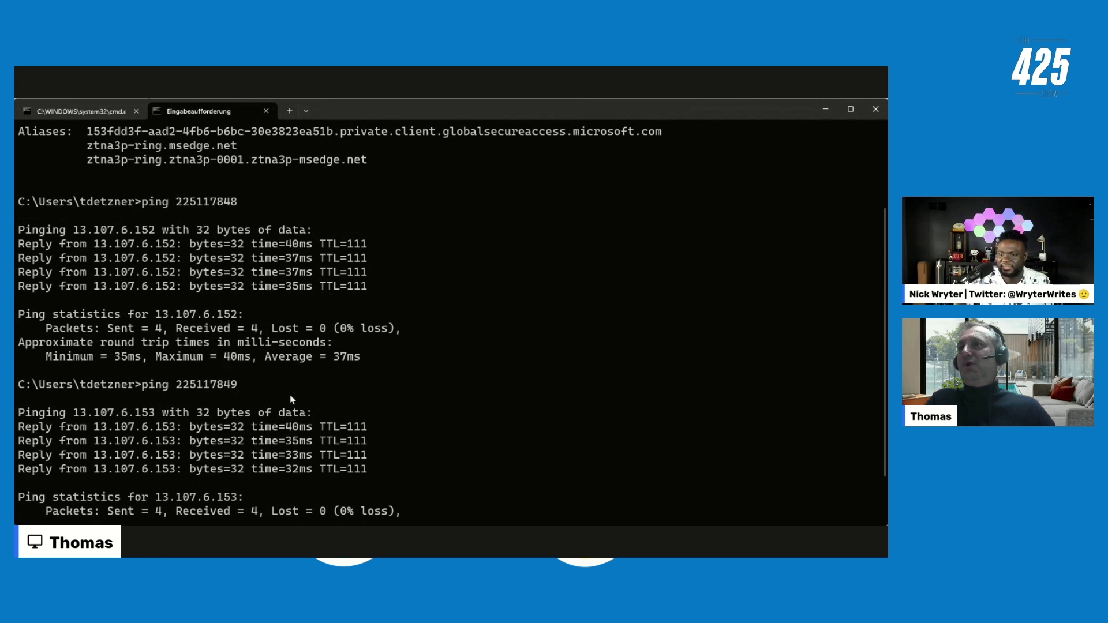
scroll(406, 411, down, 1)
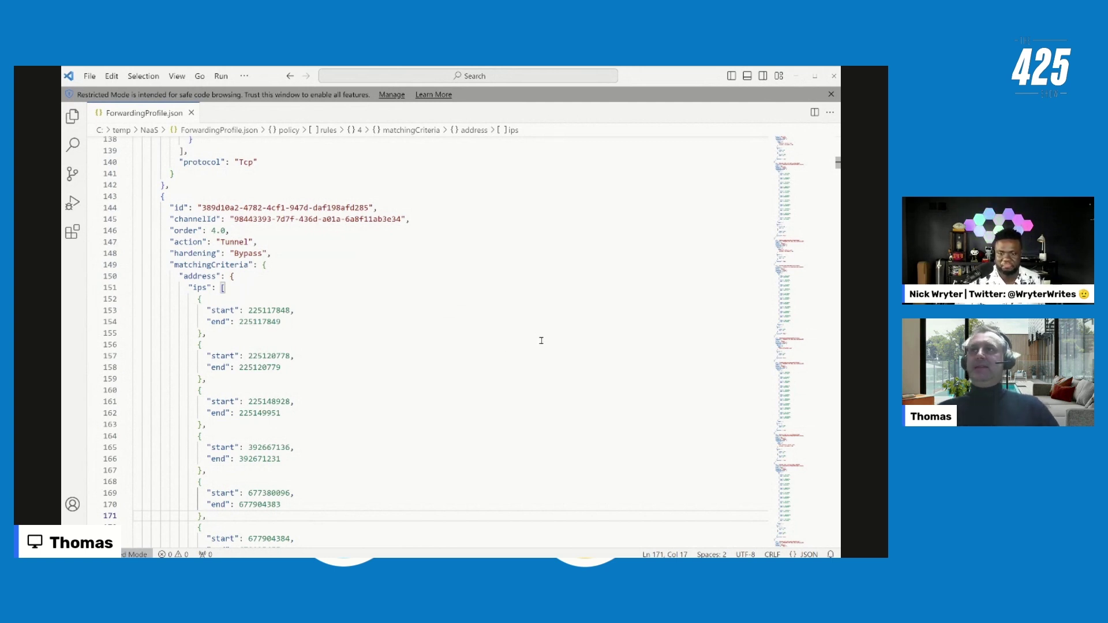
Switch to ForwardingProfile.json in Visual Studio Code and highlight the managementService block's hostAcquisitionInternalSubNet entry in the configuration section.
scroll(541, 337, down, 14)
scroll(542, 341, down, 4)
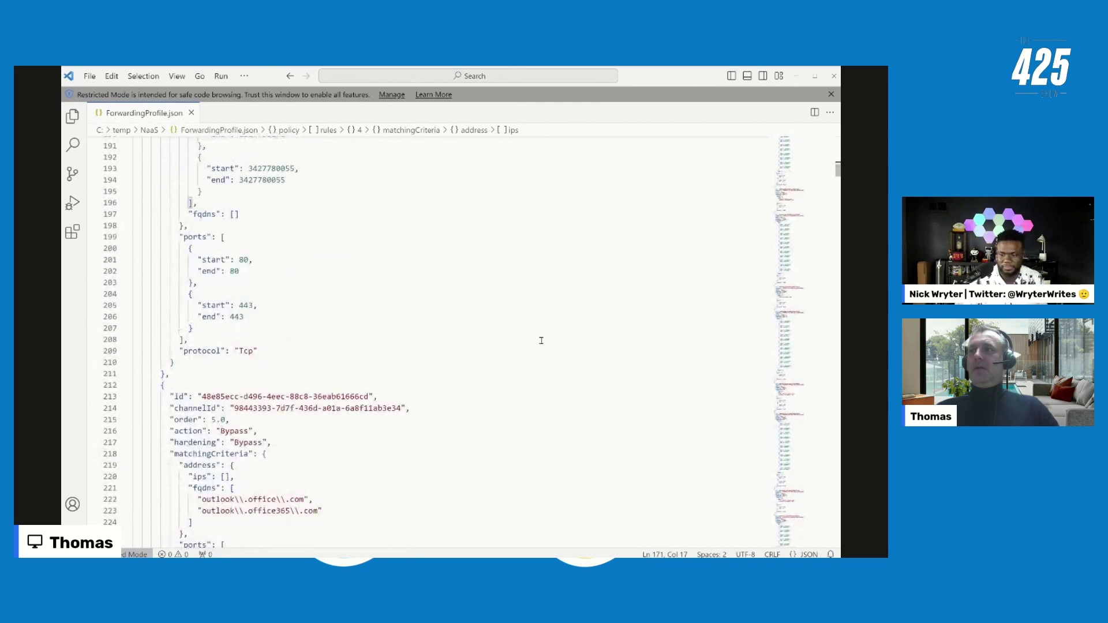
scroll(433, 334, down, 20)
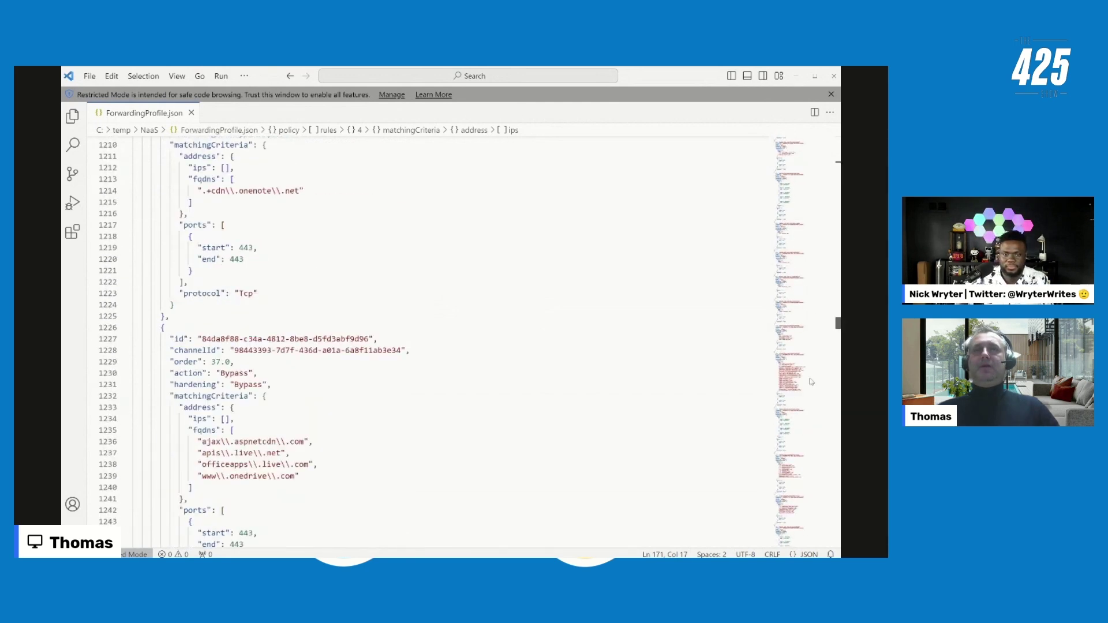
scroll(558, 379, down, 5)
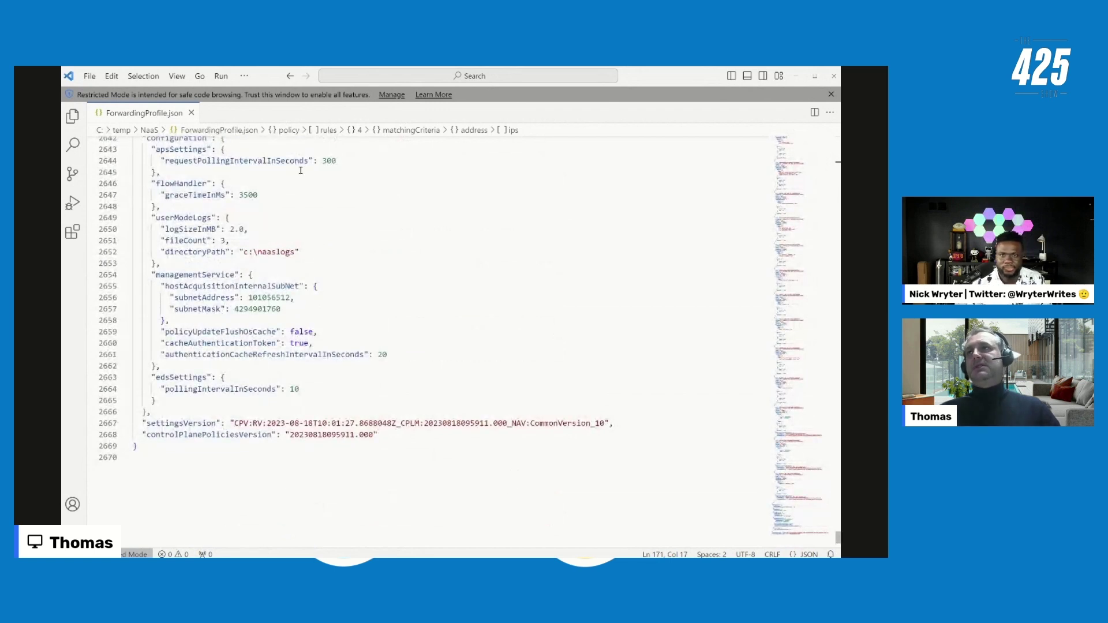
scroll(301, 170, up, 3)
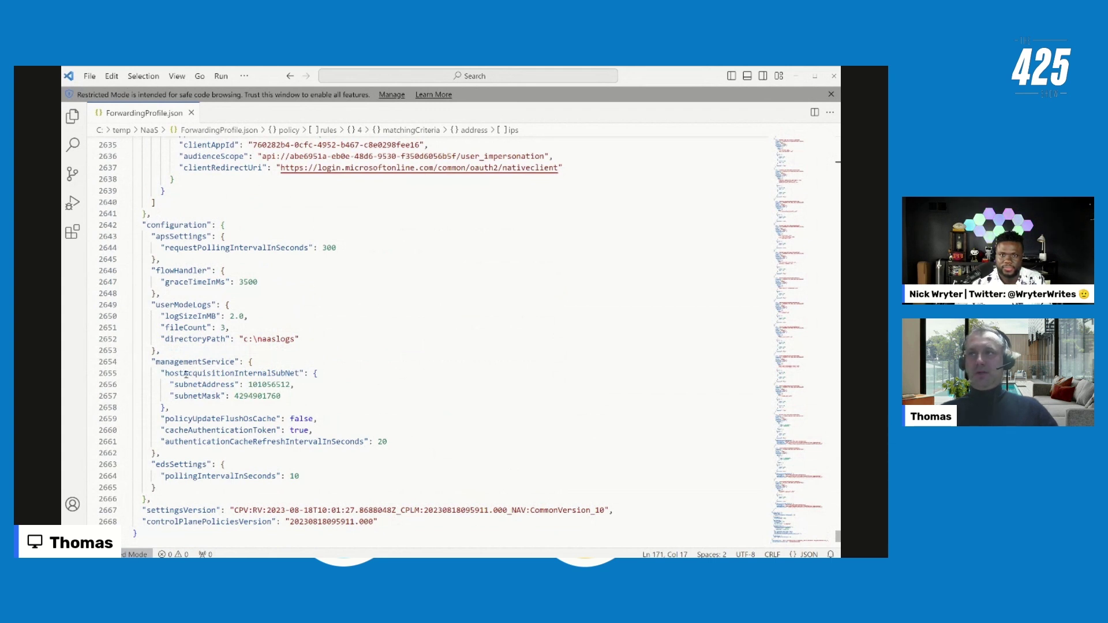
drag(150, 362, 320, 403)
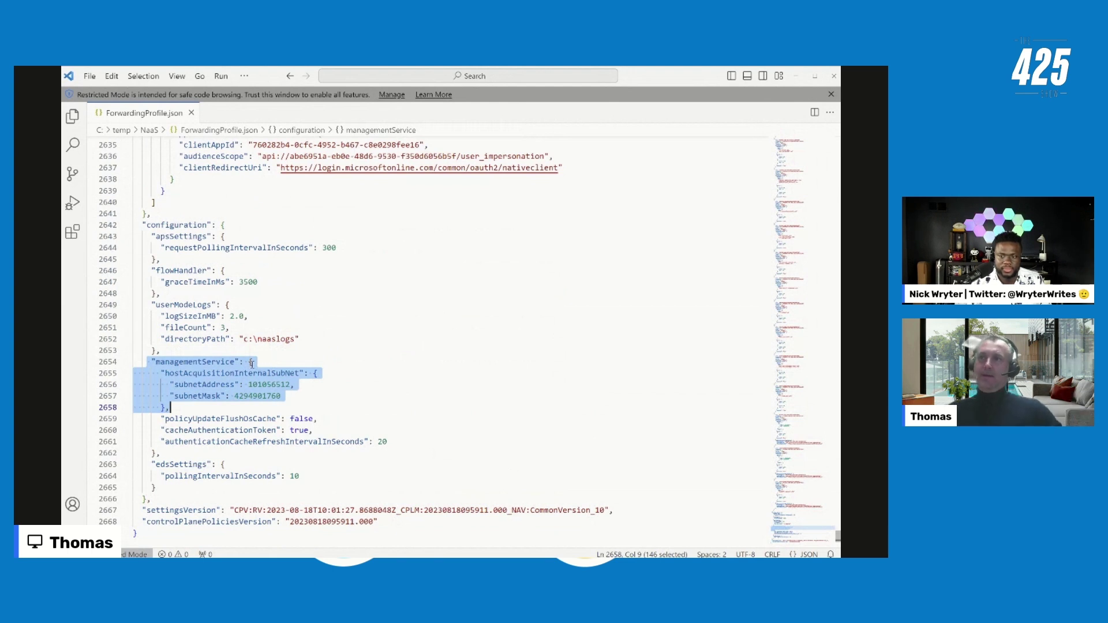
Highlight the subnetAddress value and the subnetMask value inside hostAcquisitionInternalSubNet.
click(267, 374)
double_click(268, 385)
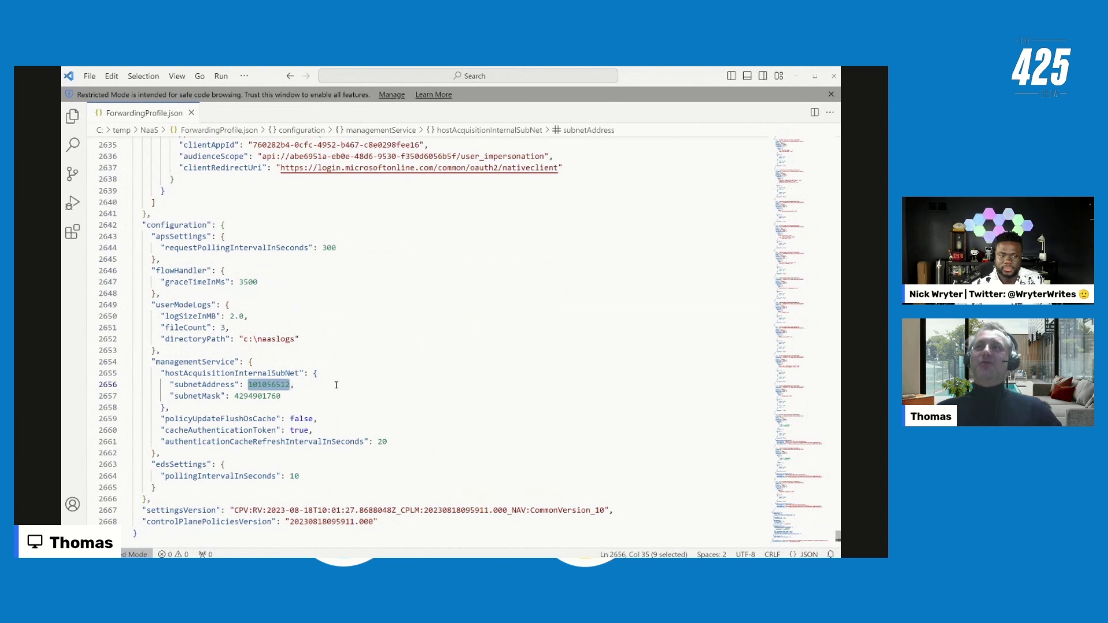
double_click(249, 396)
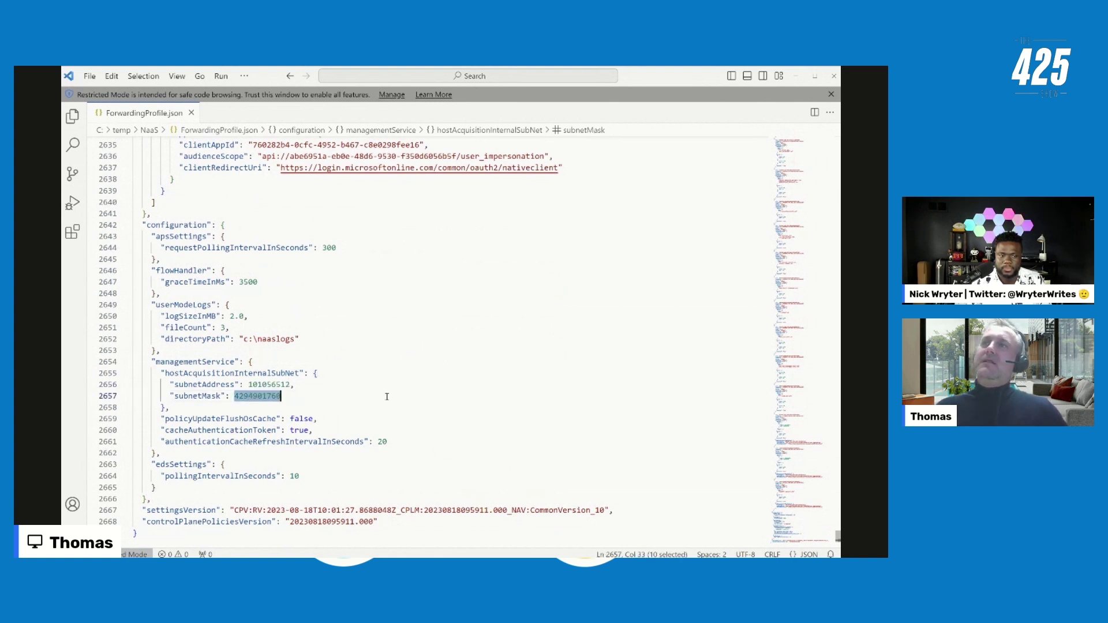
click(266, 384)
click(263, 396)
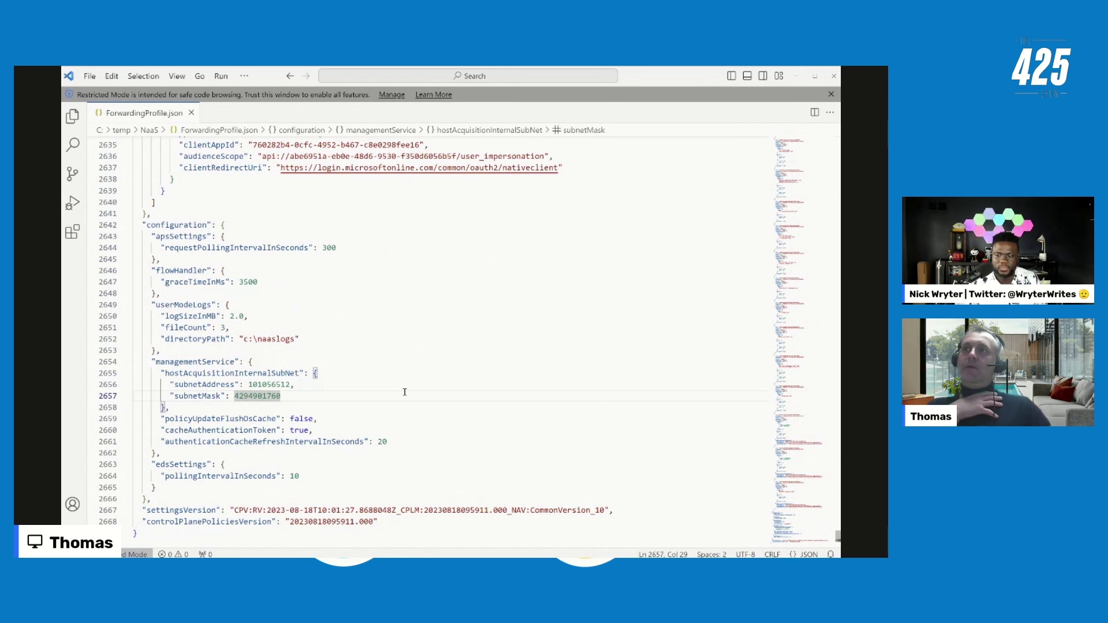
scroll(405, 392, up, 12)
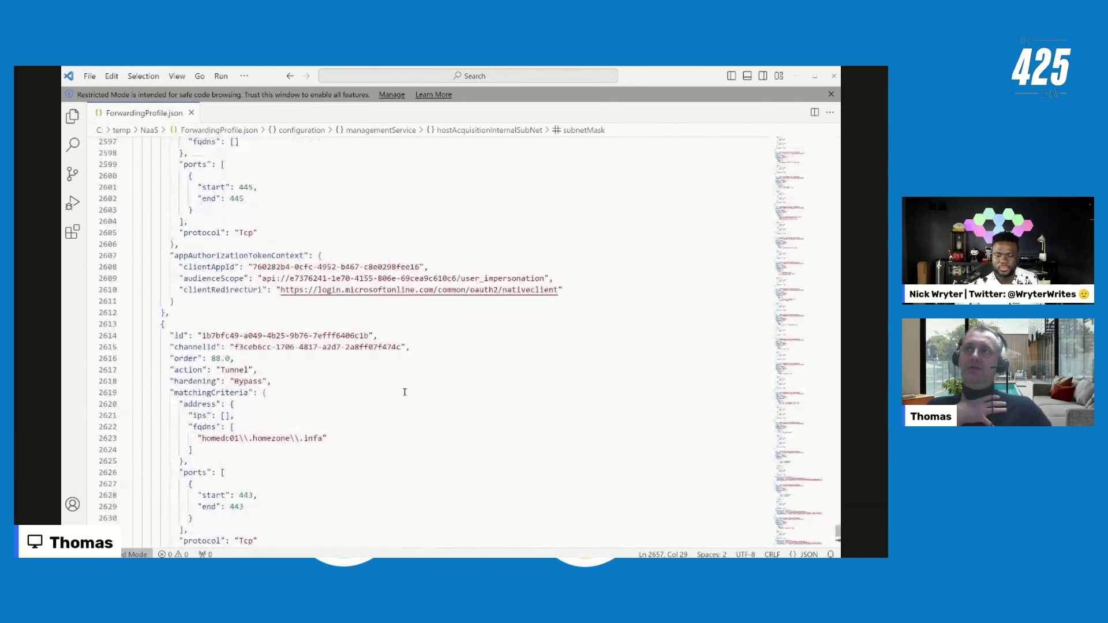
scroll(405, 392, up, 10)
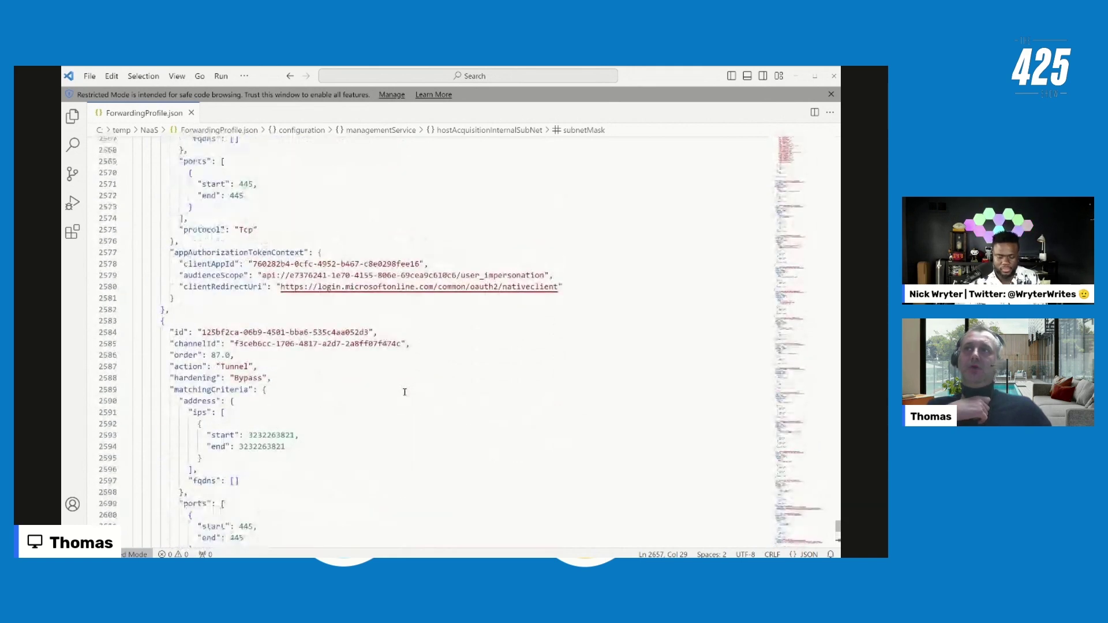
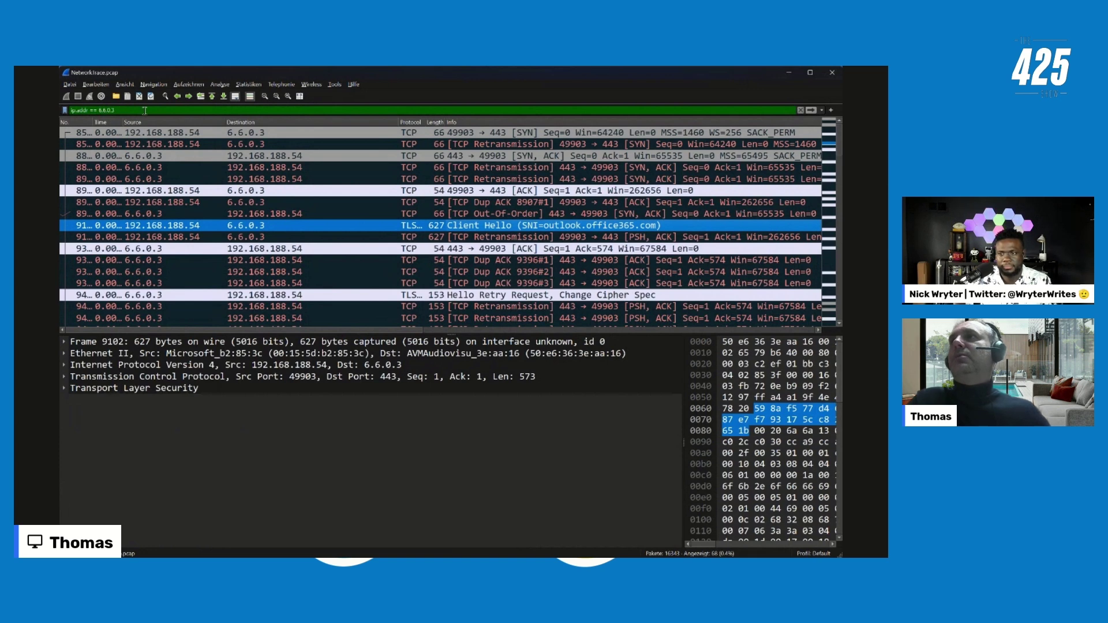
In Wireshark's 6.6.0.3 trace, inspect the initial SYN packet, its retransmission and the first Client Hello for outlook.office365.com.
click(372, 134)
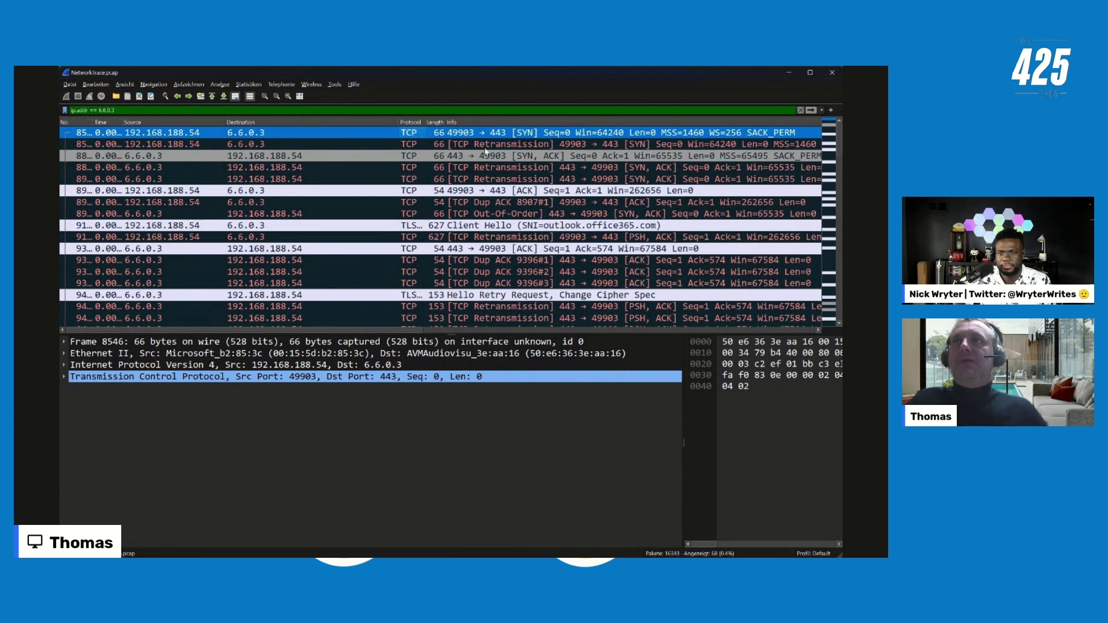
click(340, 145)
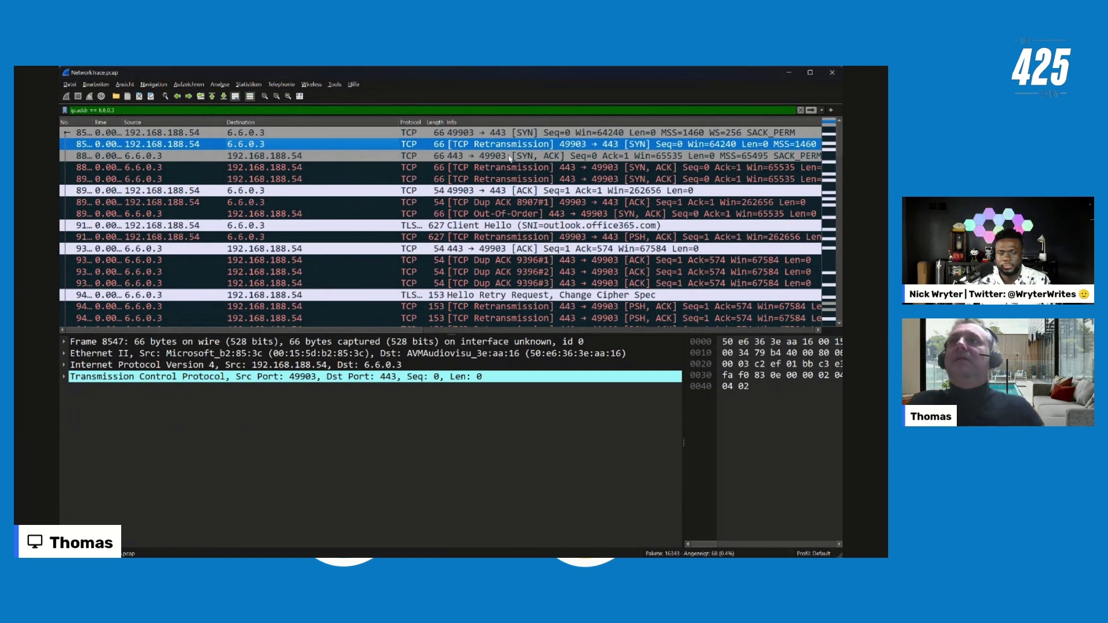
click(438, 226)
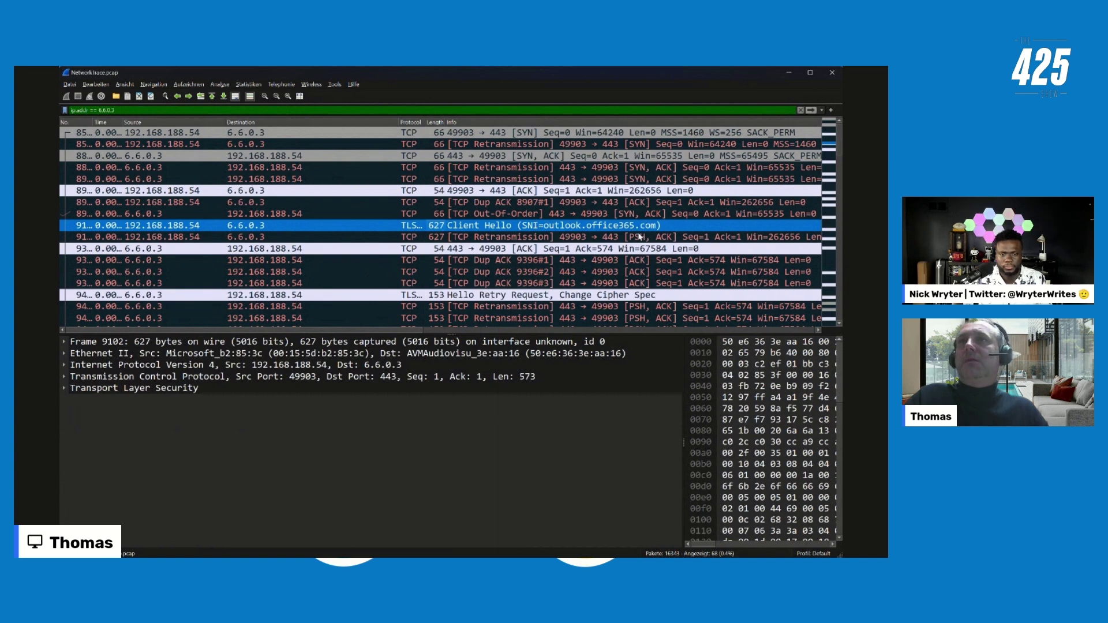
Follow the TLS exchange further by inspecting the Server Hello packet and the last Application Data packet from 6.6.0.3.
scroll(518, 258, down, 3)
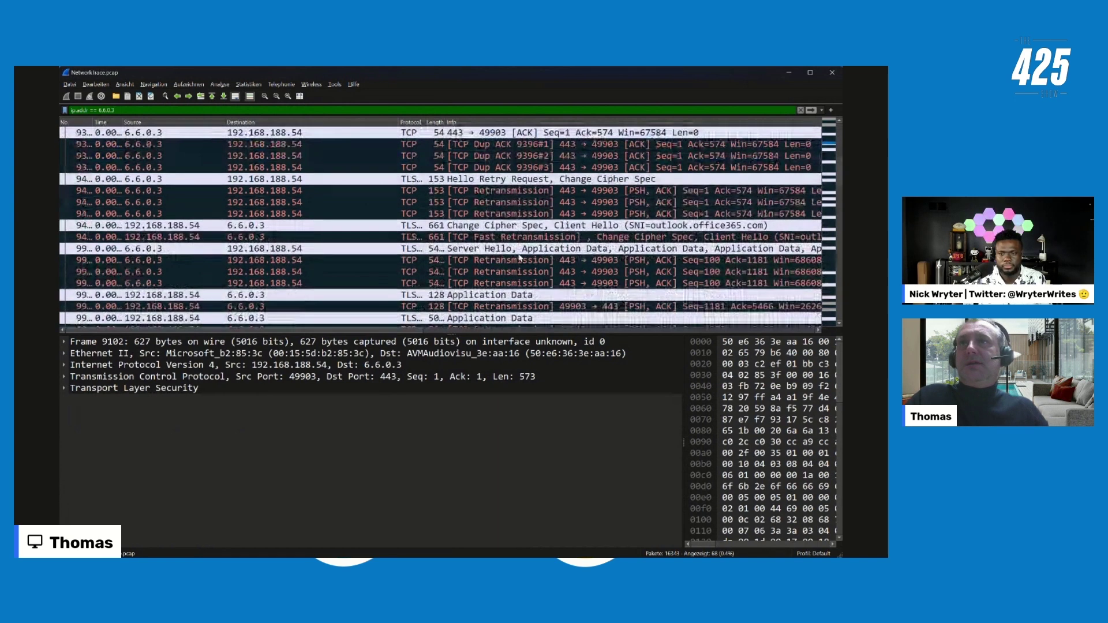
click(473, 253)
scroll(472, 253, down, 6)
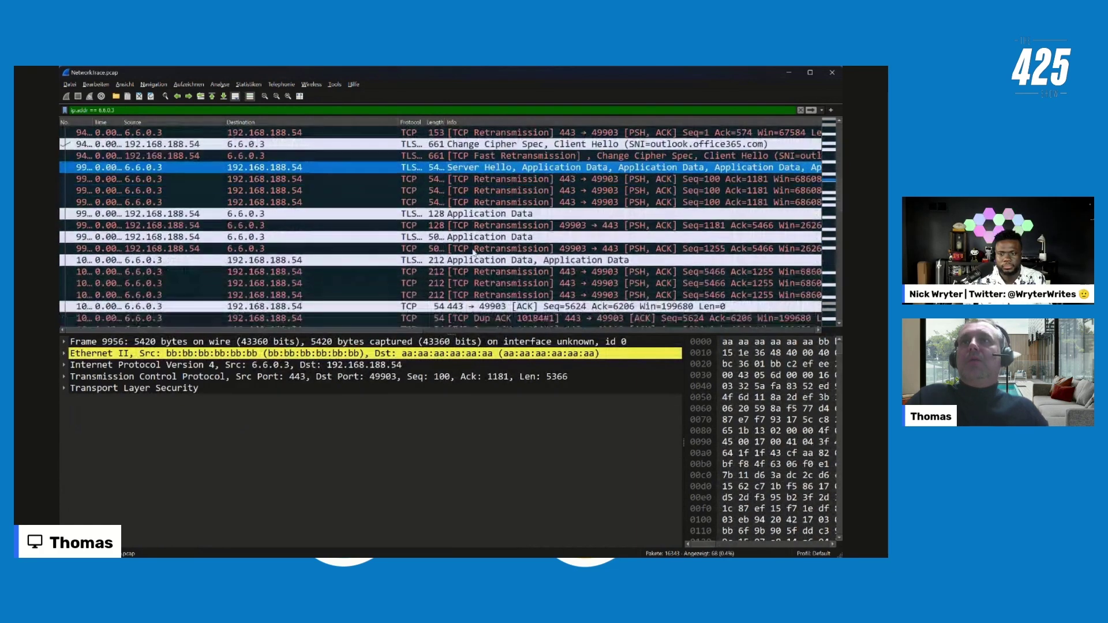
scroll(472, 248, down, 6)
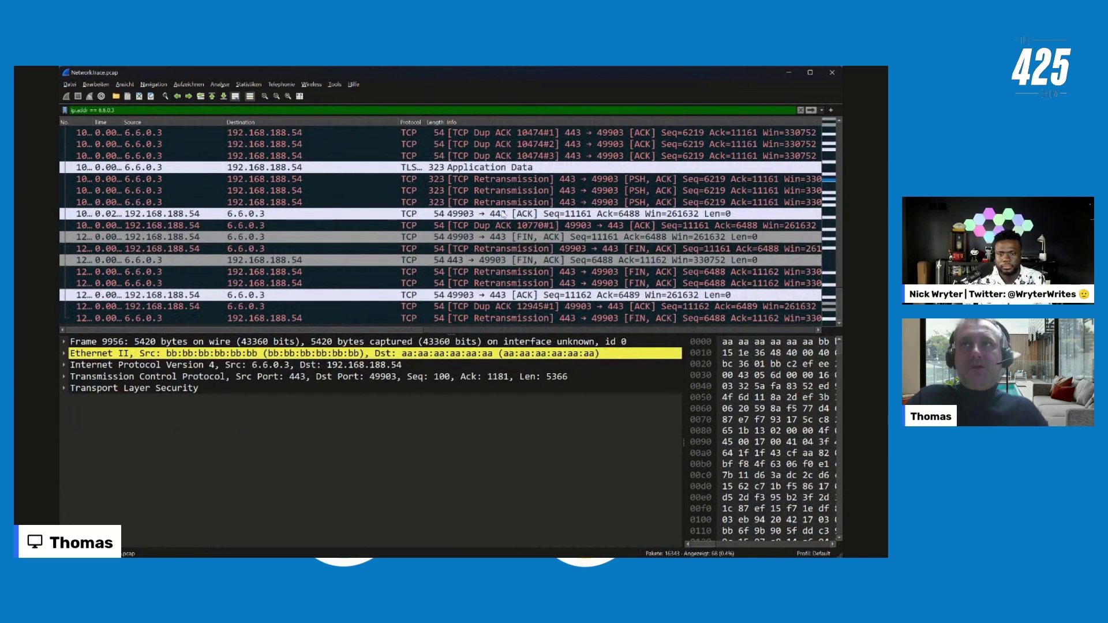
click(466, 168)
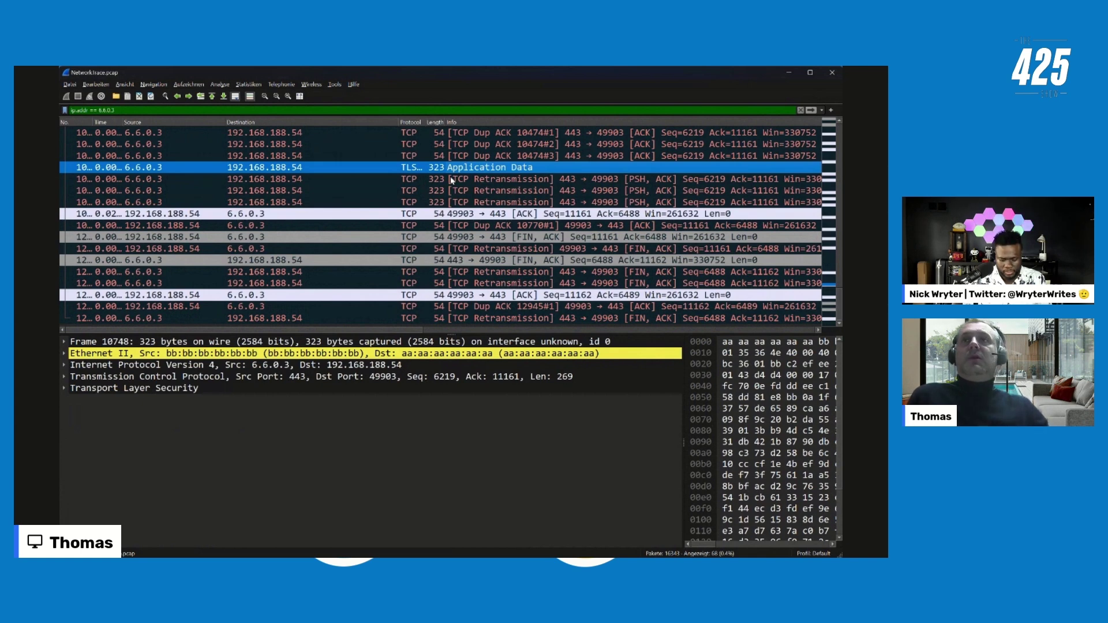
Return to the beginning of the filtered trace and select the initial SYN packet and its TCP retransmission.
scroll(637, 250, up, 5)
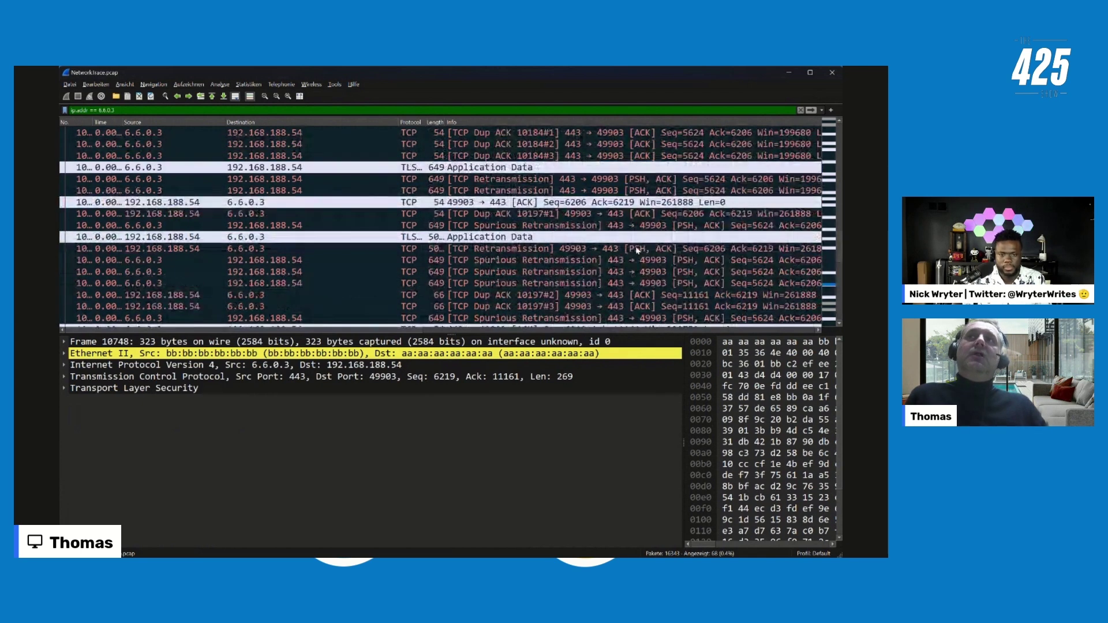
scroll(638, 250, up, 10)
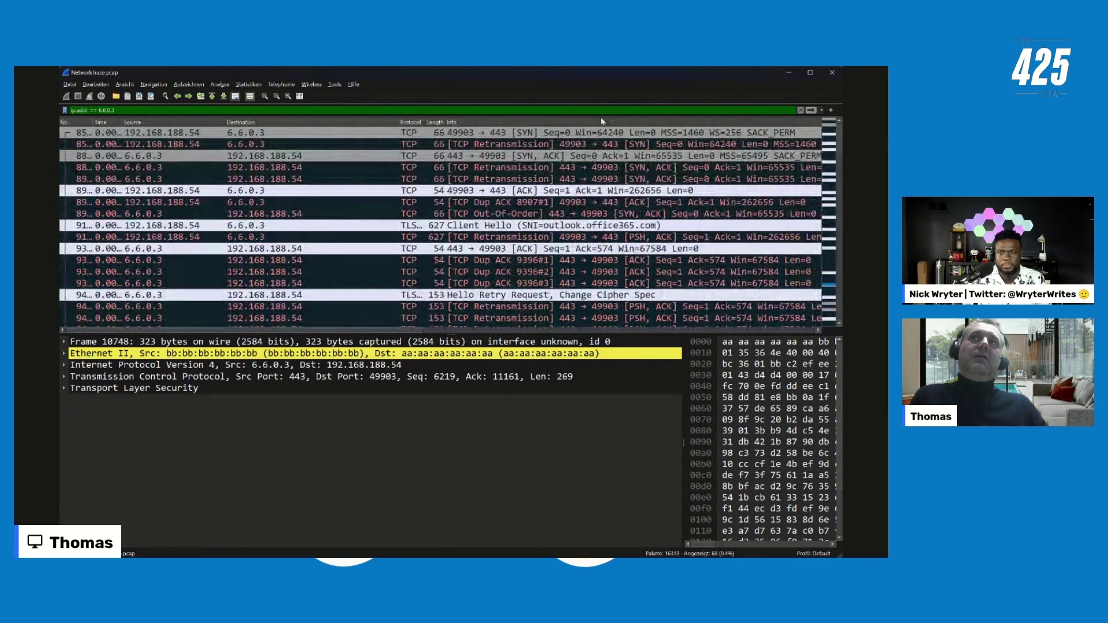
click(546, 136)
click(536, 148)
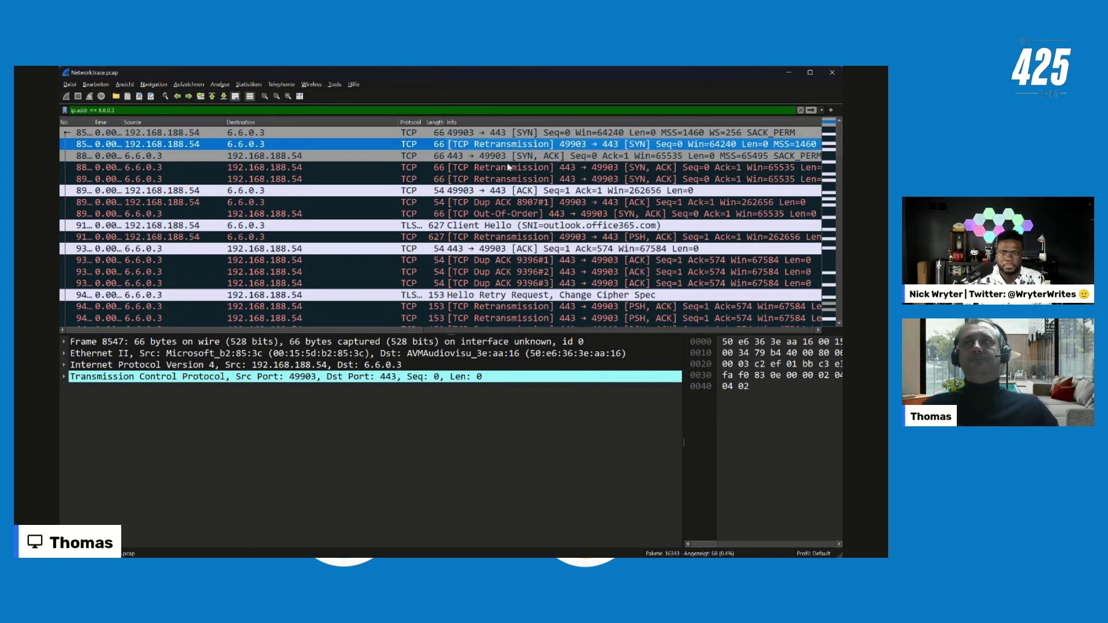
Expand the Ethernet II details of the first SYN, ACK packet from 6.6.0.3 and compare its destination and source MAC addresses.
click(514, 157)
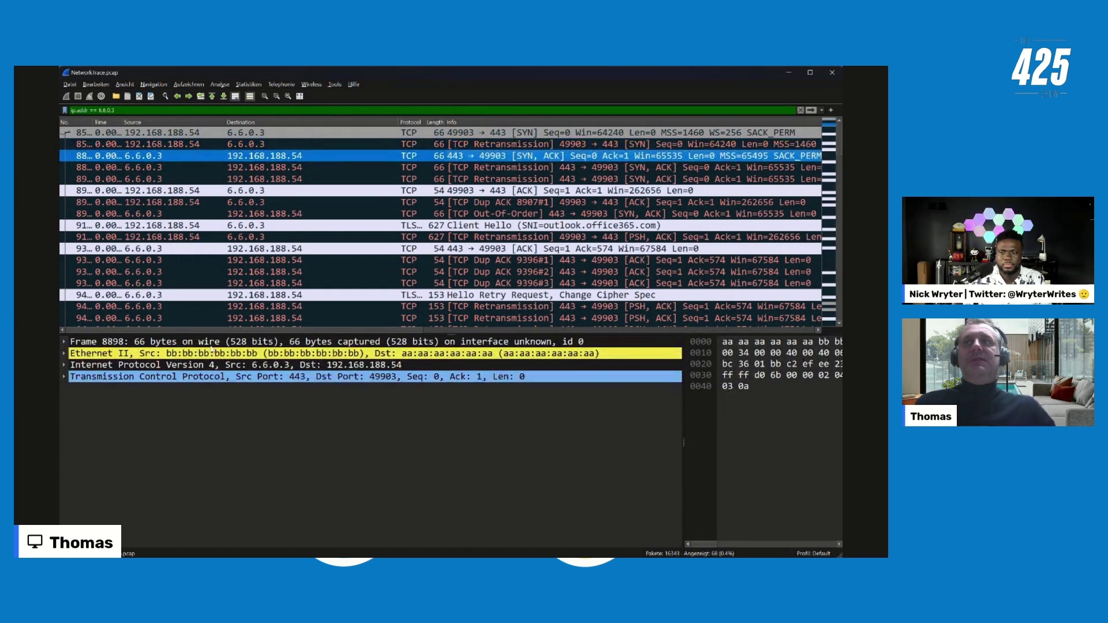
double_click(190, 355)
click(208, 366)
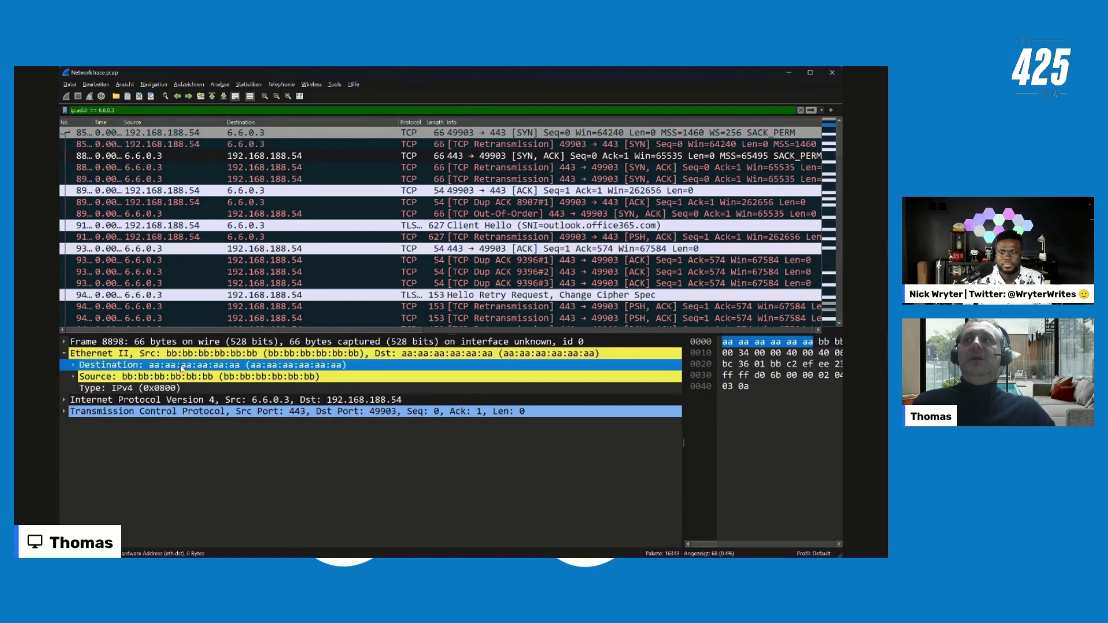
click(178, 379)
click(186, 369)
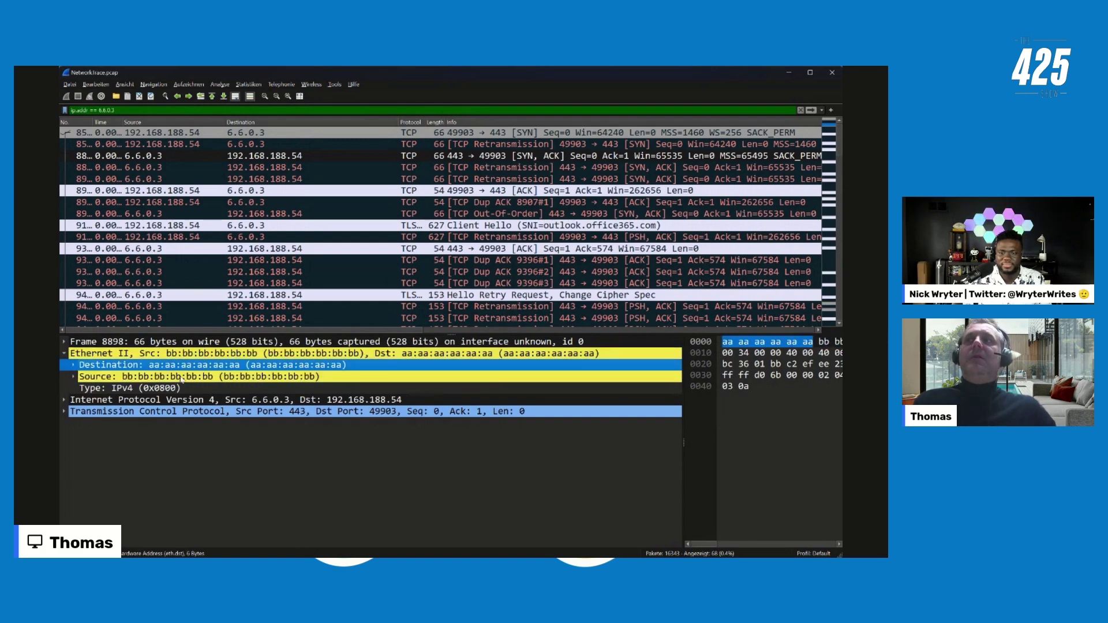
click(187, 375)
click(187, 367)
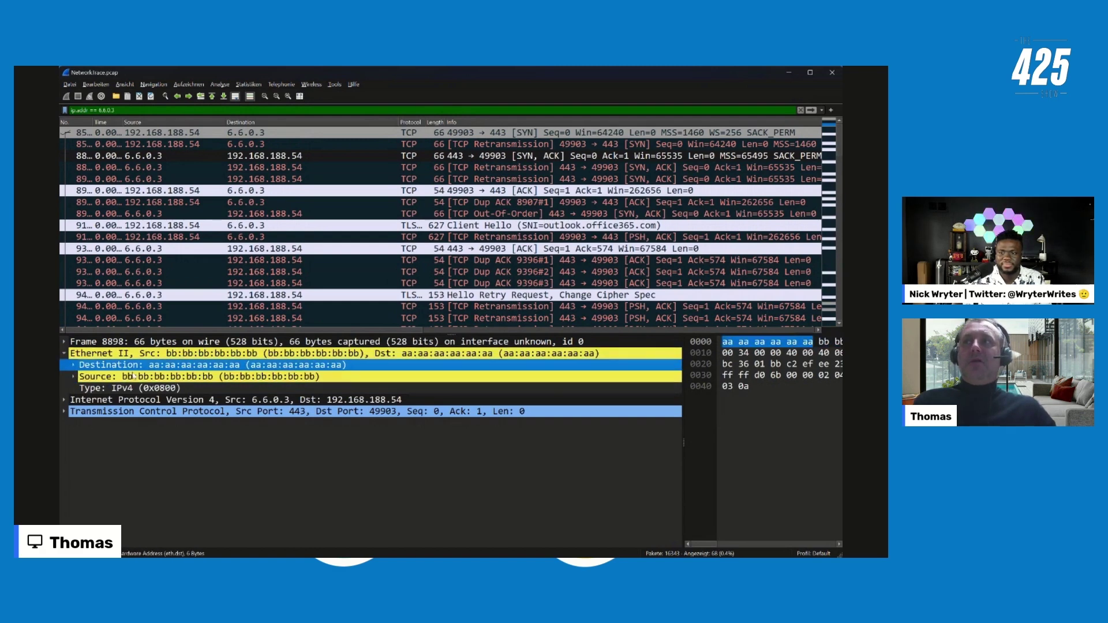
click(192, 378)
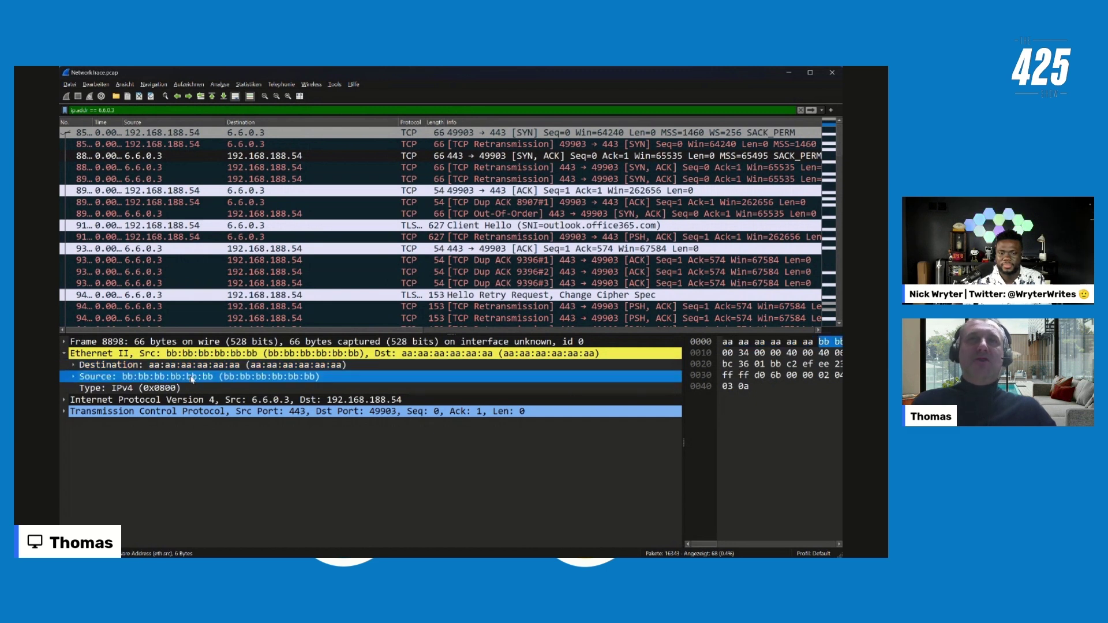
click(229, 370)
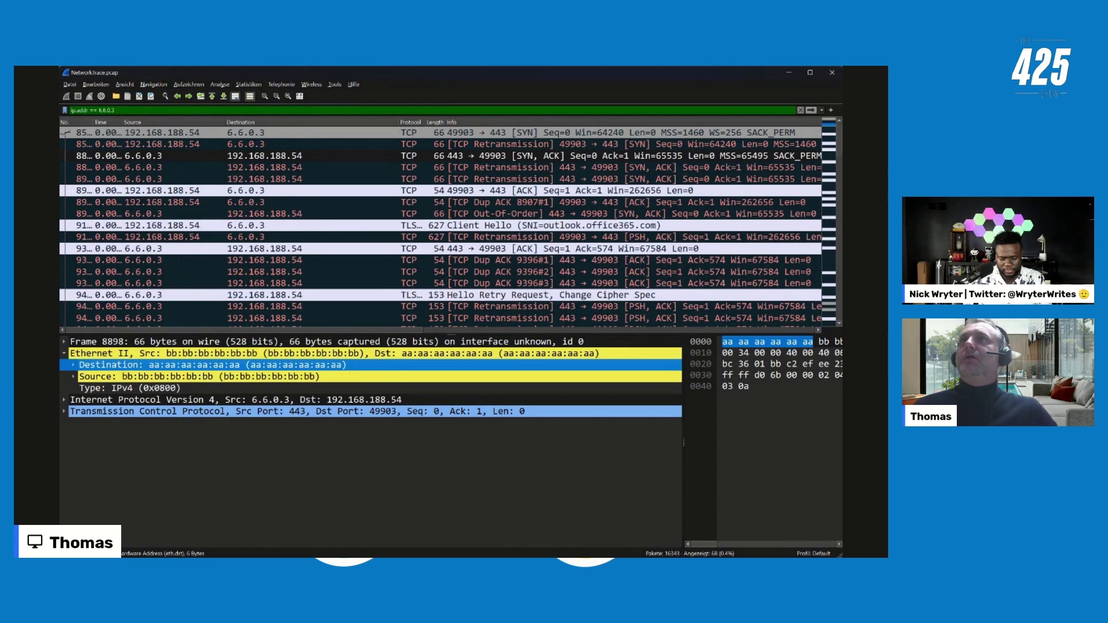
key(alt+Tab)
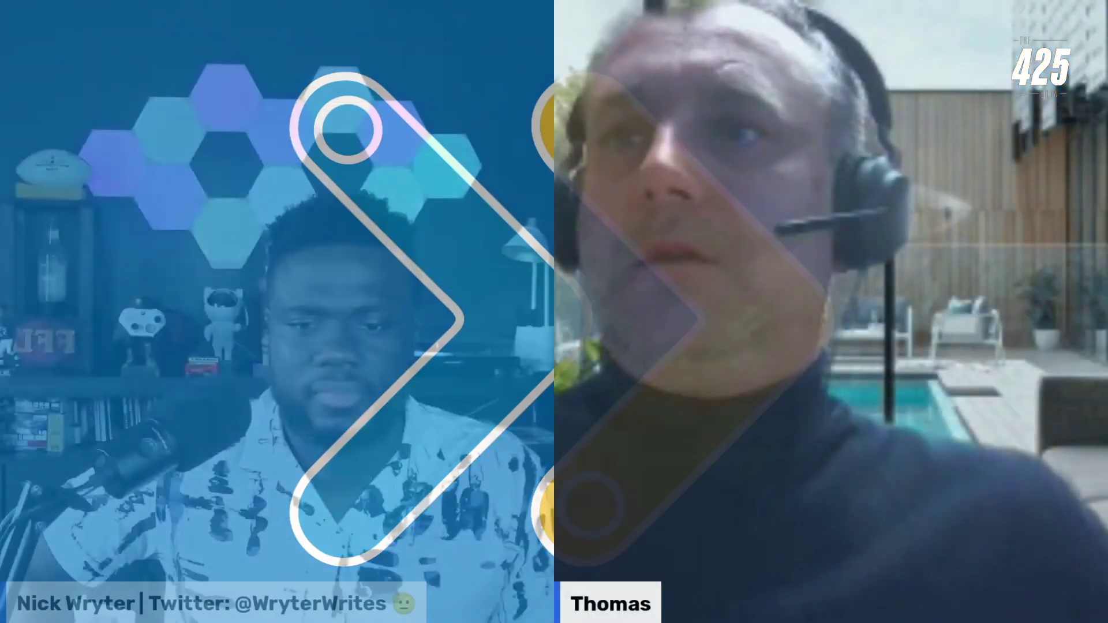